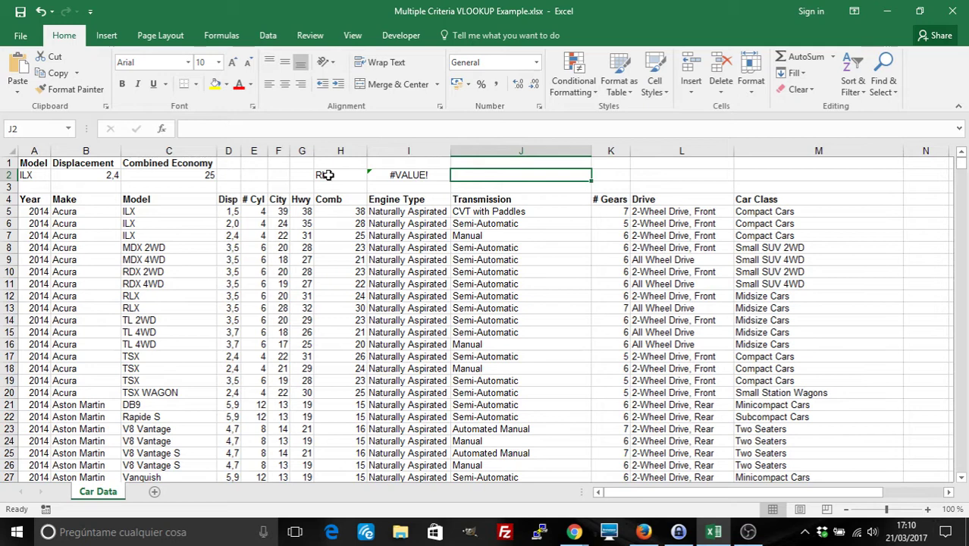
# Enter =MATCH(A2;C4:C1000;0) in J2 to find the A2 model's position.
pyautogui.write('=ma')
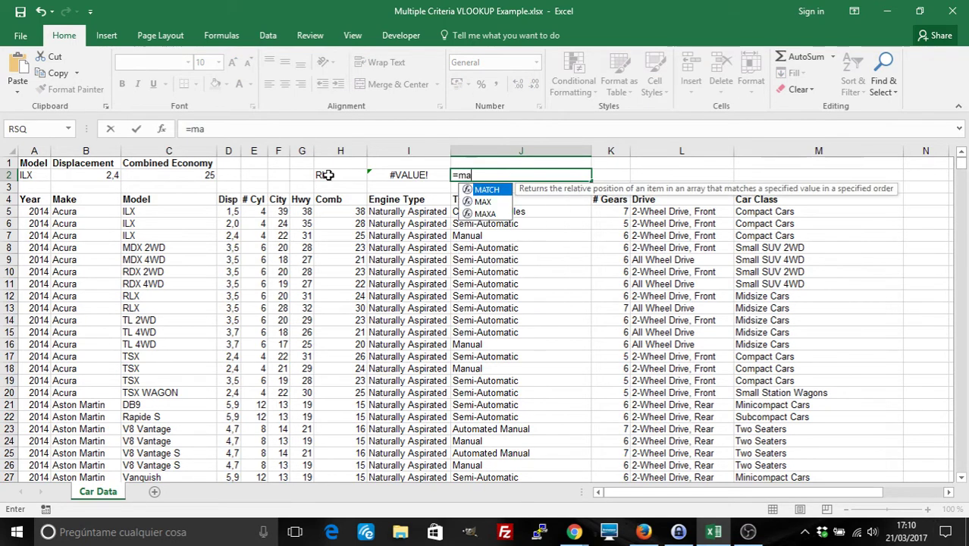
pyautogui.write('tch')
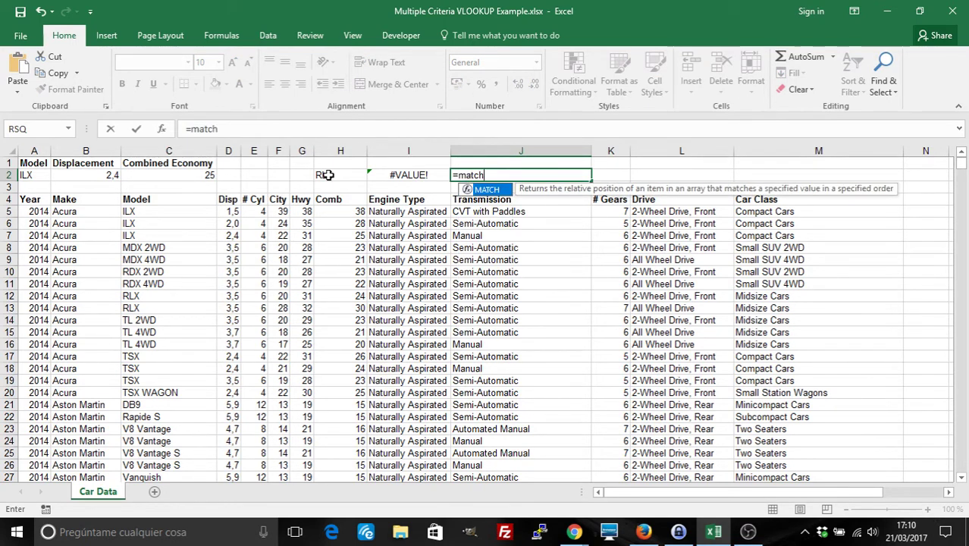
pyautogui.write('(')
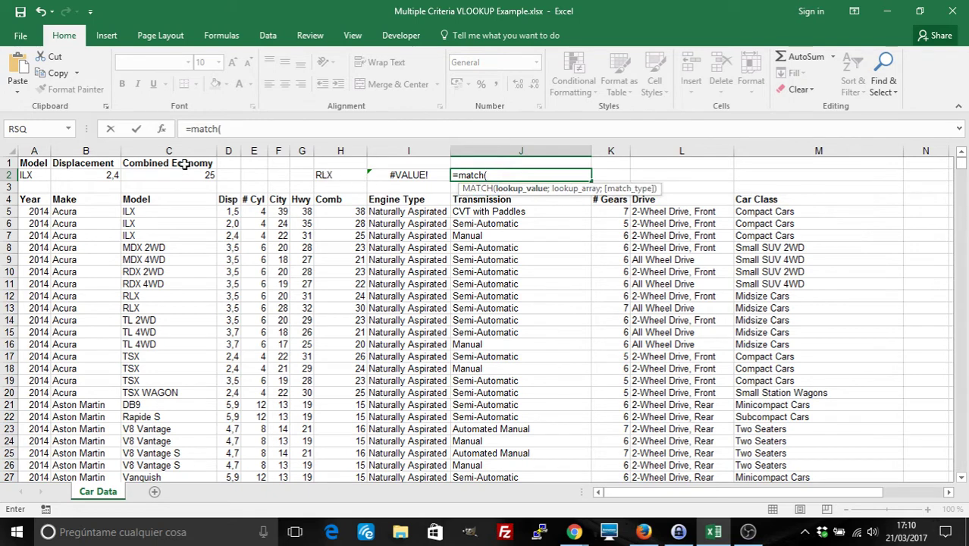
pyautogui.click(28, 176)
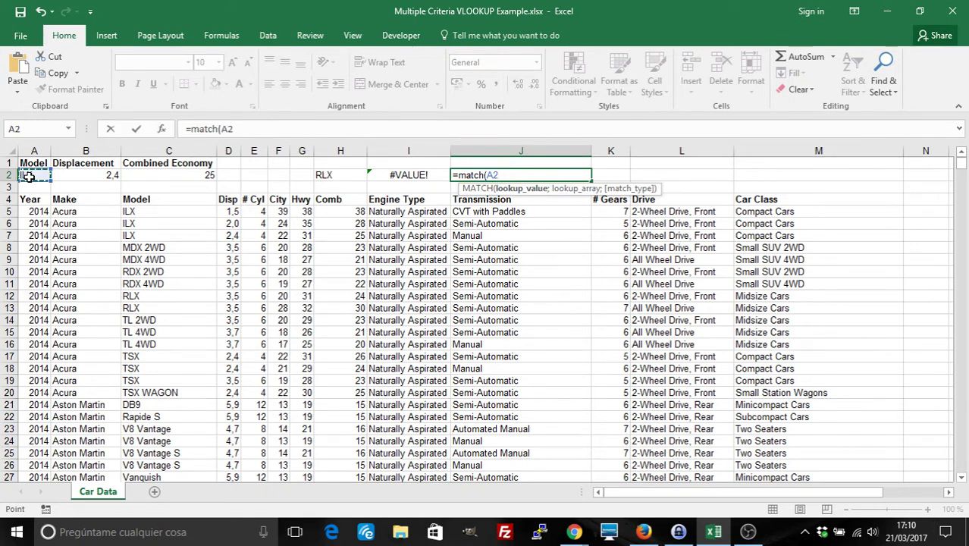
pyautogui.write(';')
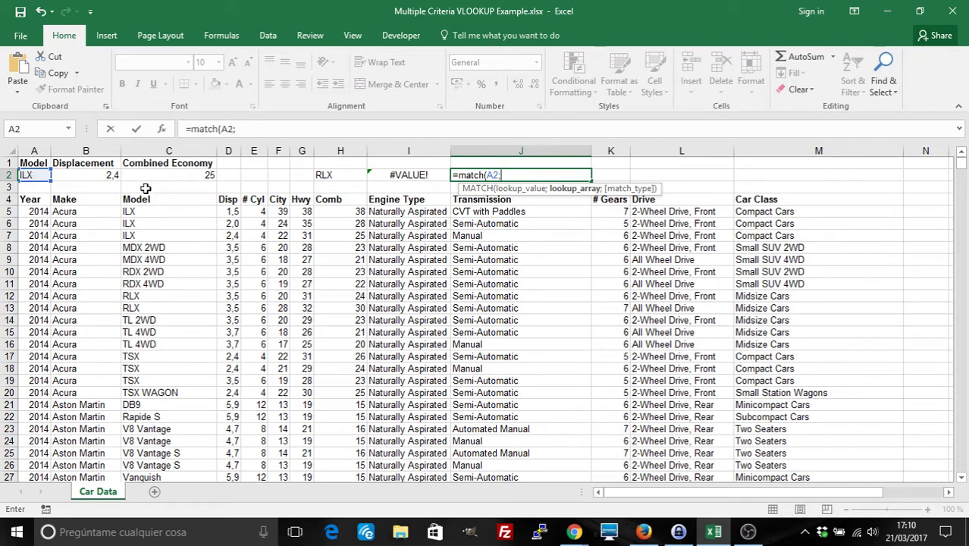
pyautogui.write('C')
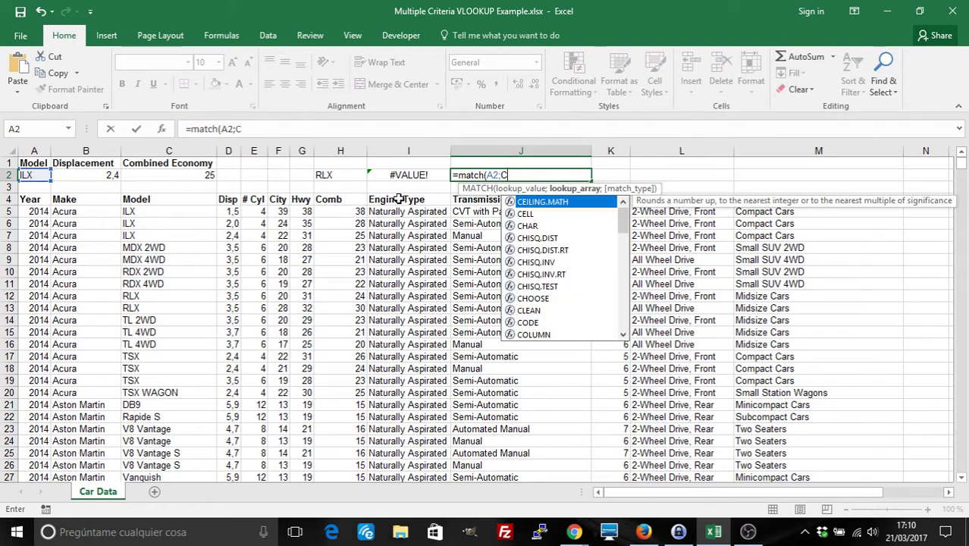
pyautogui.write(':')
pyautogui.press('BackSpace')
pyautogui.press('Escape')
pyautogui.write('4:C1000')
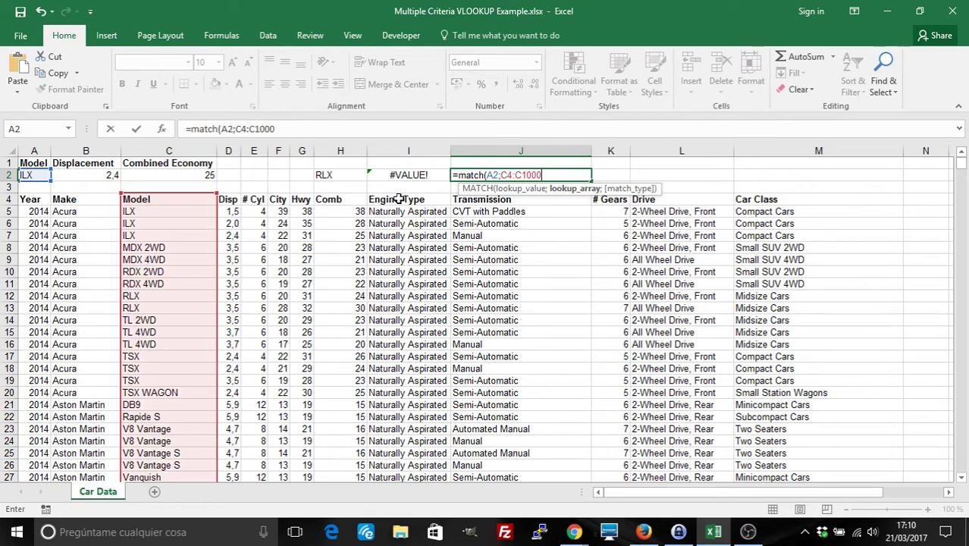
pyautogui.write(';')
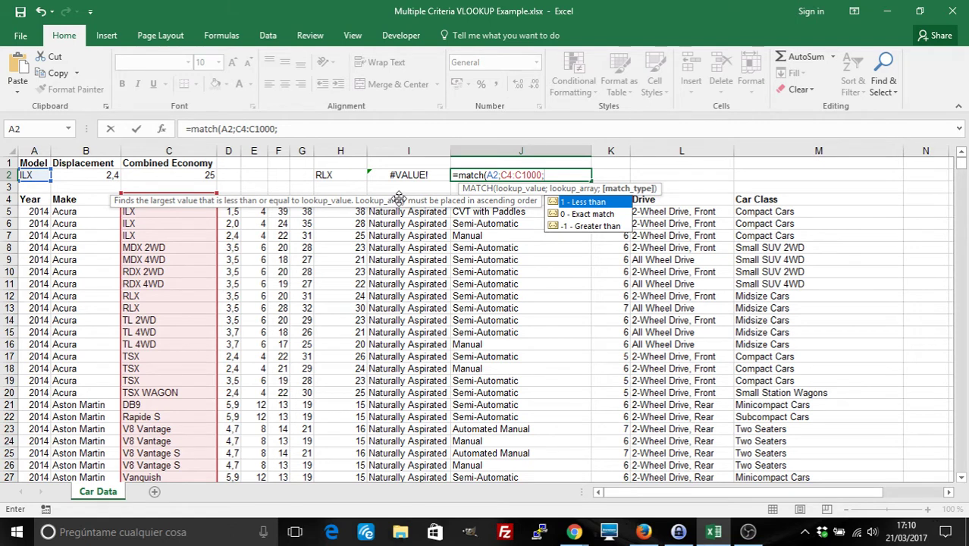
pyautogui.write('0)')
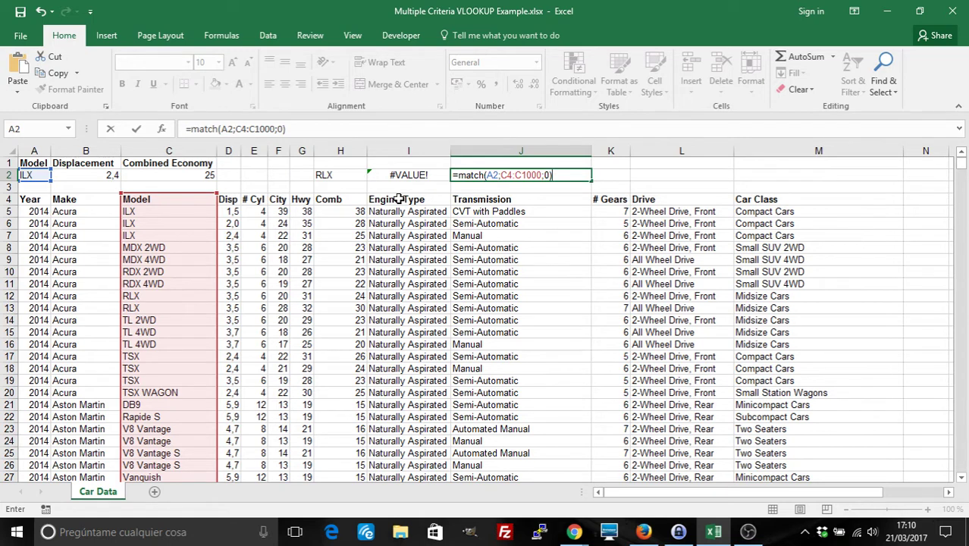
pyautogui.press('Return')
# Check J2's result of 2 against the ILX entry in C5.
pyautogui.click(492, 176)
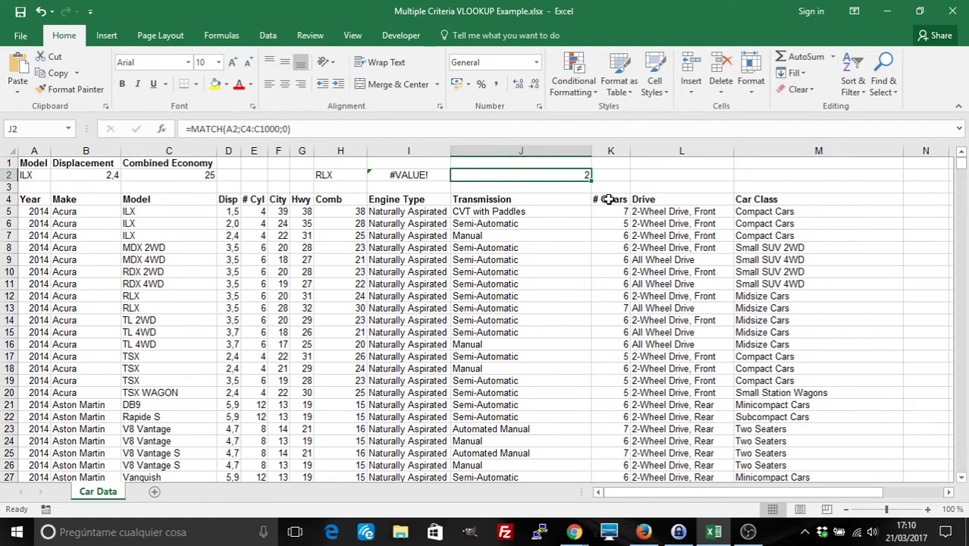
pyautogui.click(144, 212)
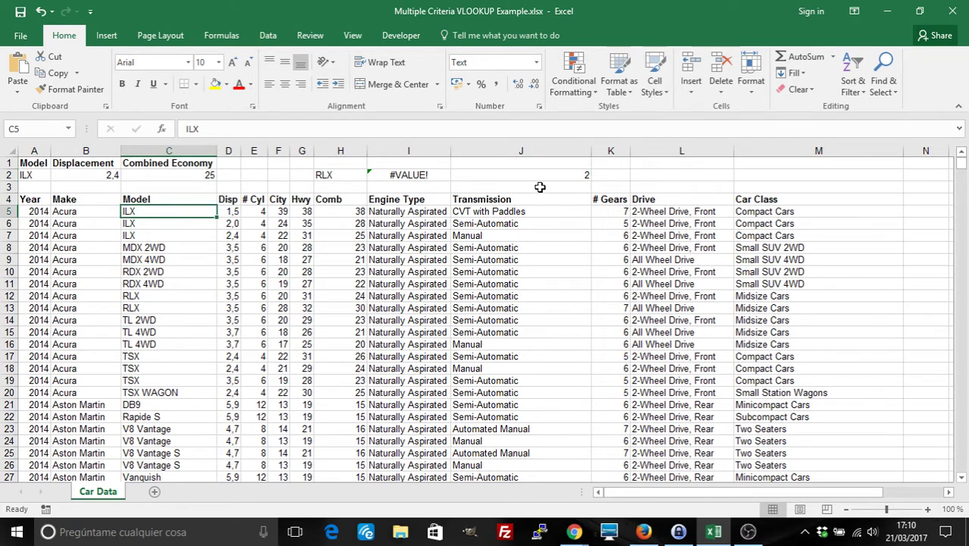
pyautogui.click(539, 179)
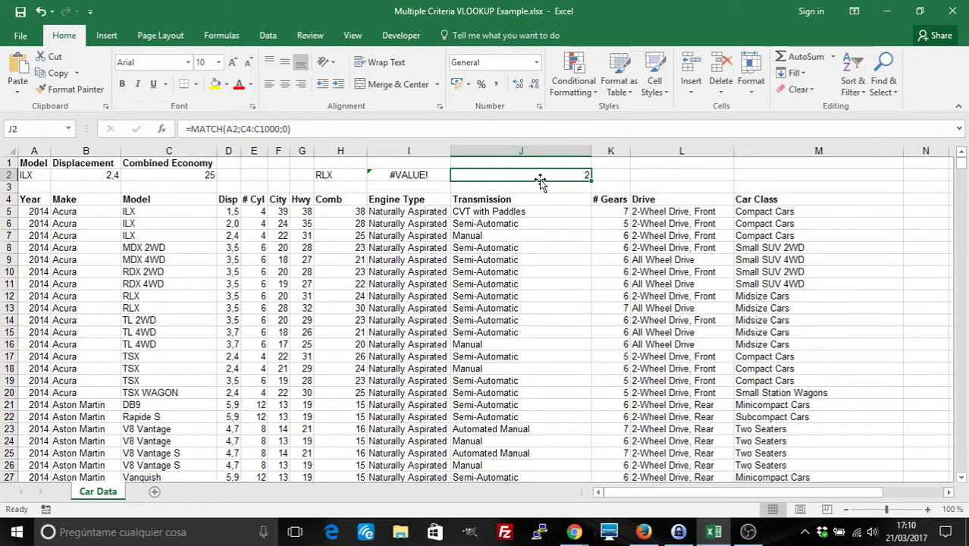
# Enter =INDEX(C4:C1000;2) in K2 to confirm it returns ILX.
pyautogui.press('Right')
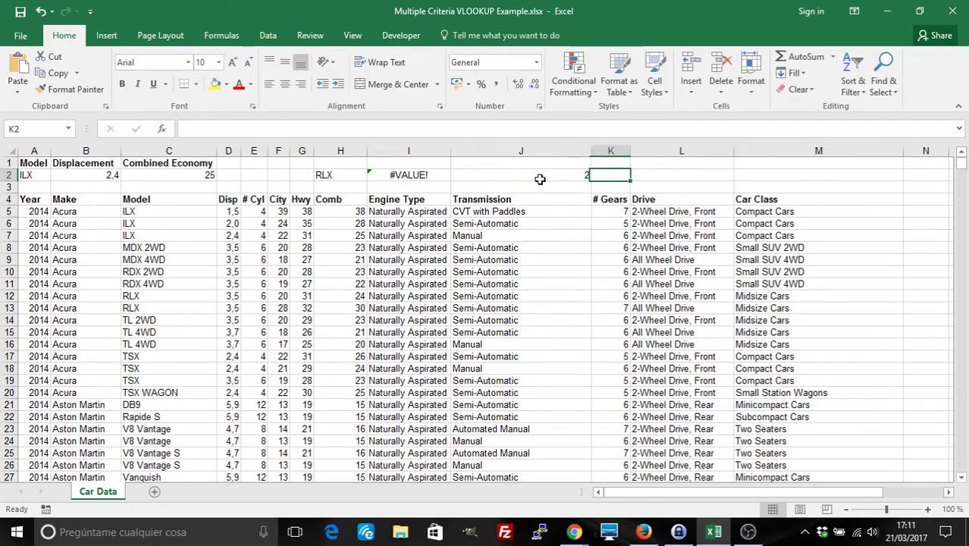
pyautogui.write('=index(')
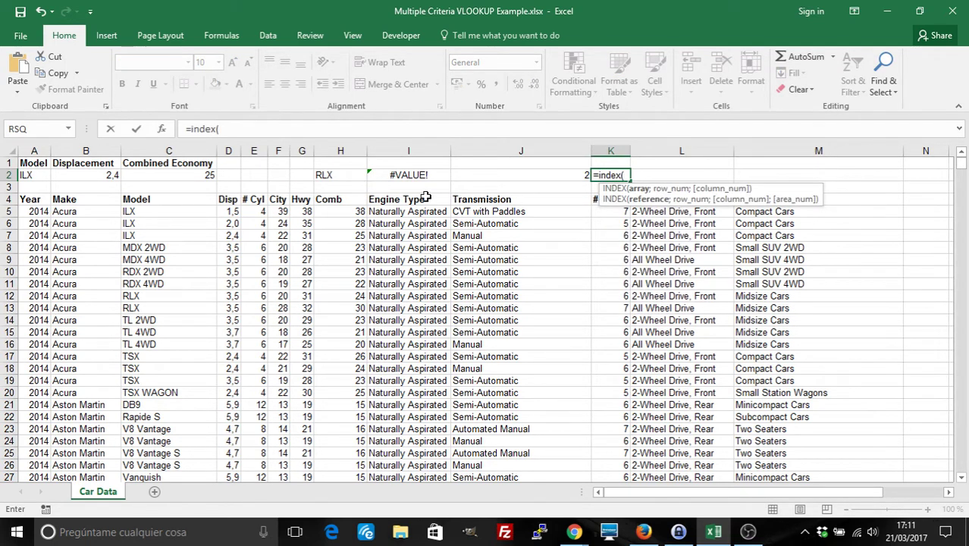
pyautogui.write('c')
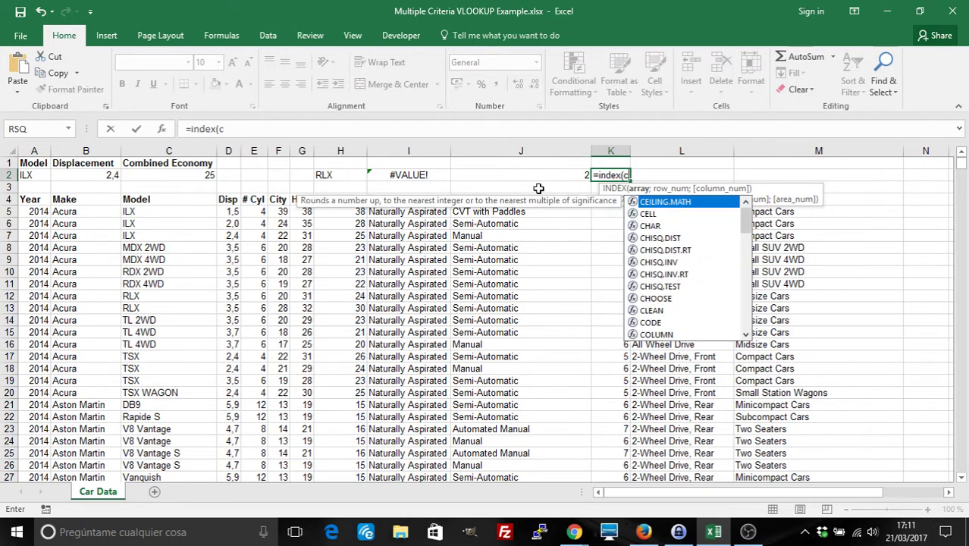
pyautogui.write('4:c1000')
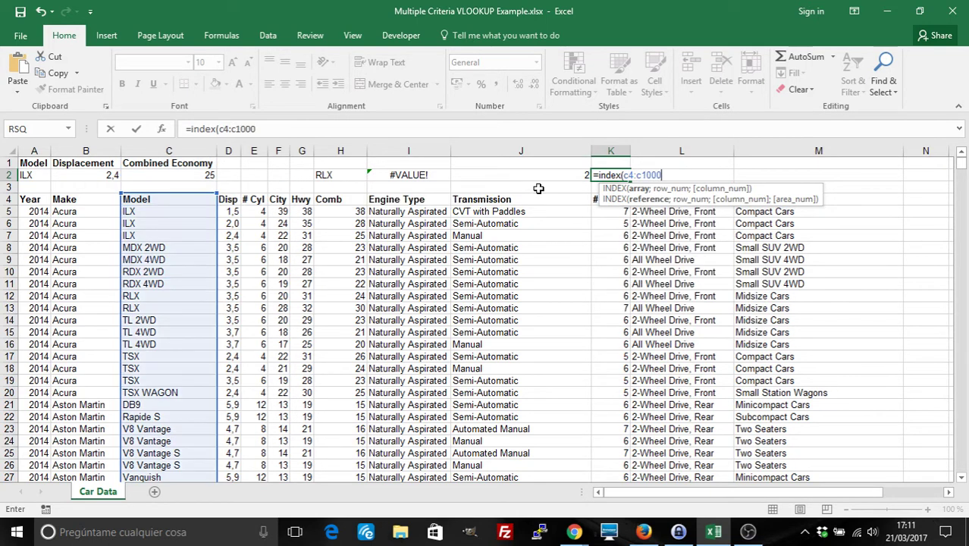
pyautogui.write(';')
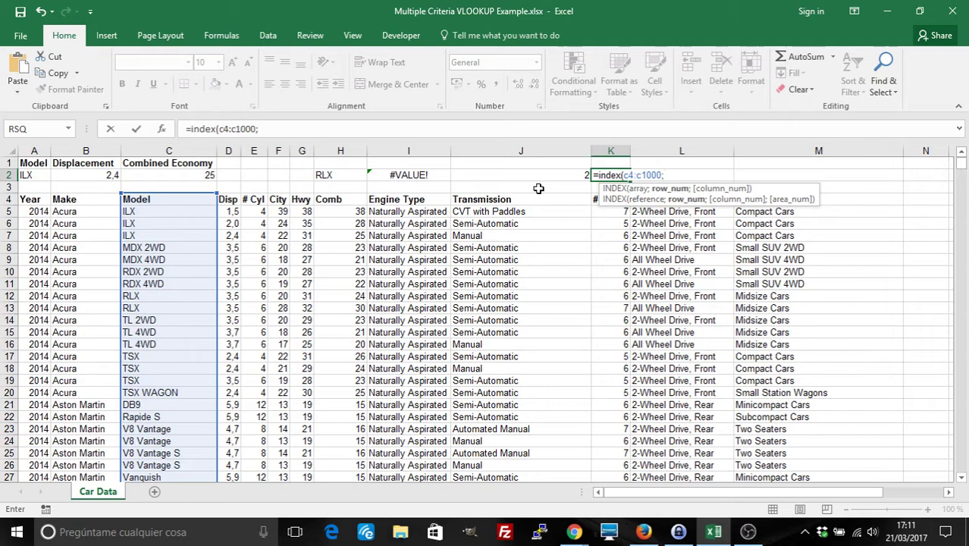
pyautogui.write('2)')
pyautogui.press('Return')
pyautogui.press('Up')
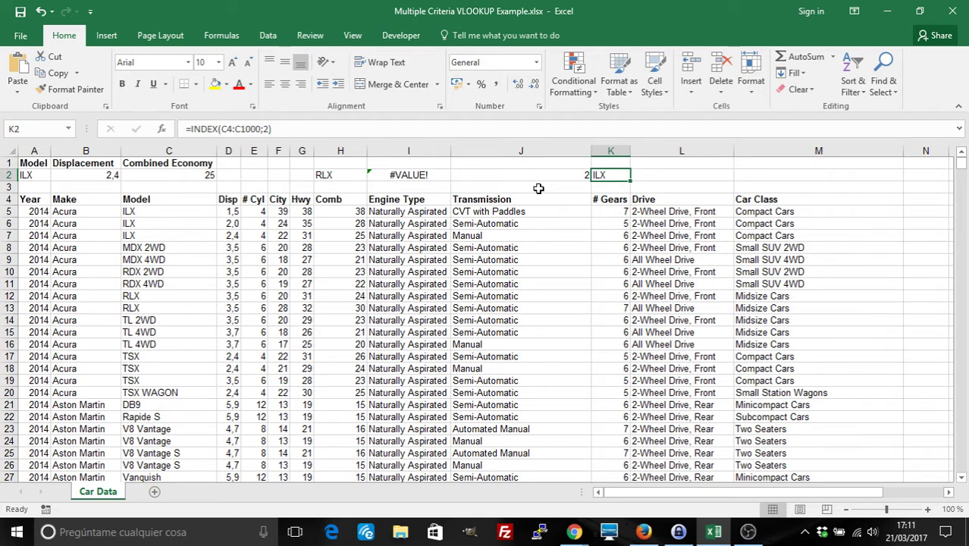
# Clear the trial formulas from J2 and K2, ending on J2.
pyautogui.press('Left')
pyautogui.press('Delete')
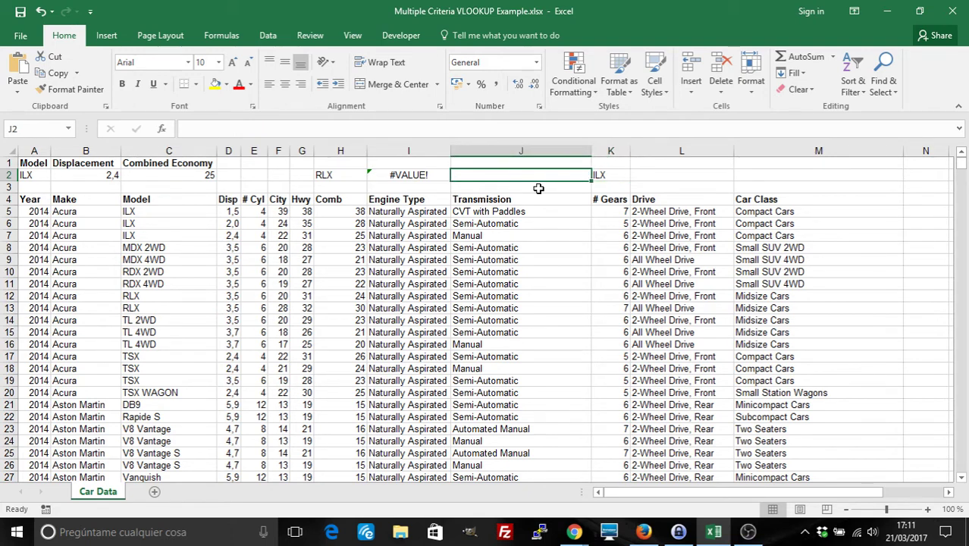
pyautogui.press('Right')
pyautogui.press('Delete')
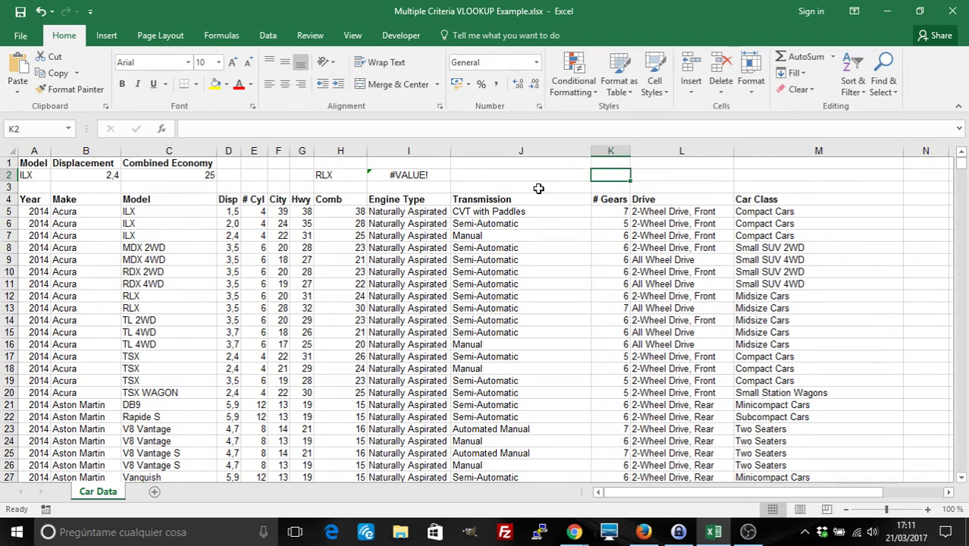
pyautogui.press('Left')
# Enter =INDEX(C4:H100;MATCH(A2;C4:C100;0)) in J2, which returns #REF!
pyautogui.write('=')
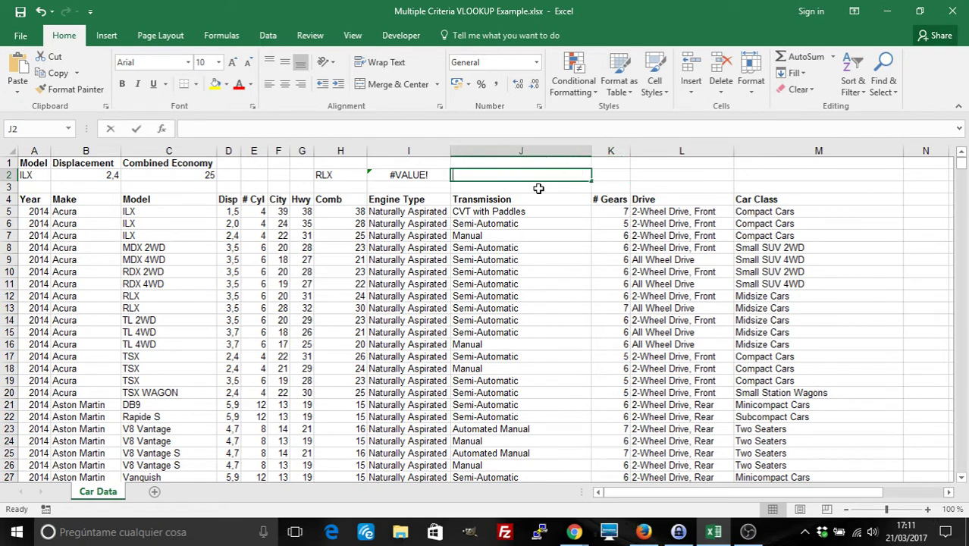
pyautogui.write('index')
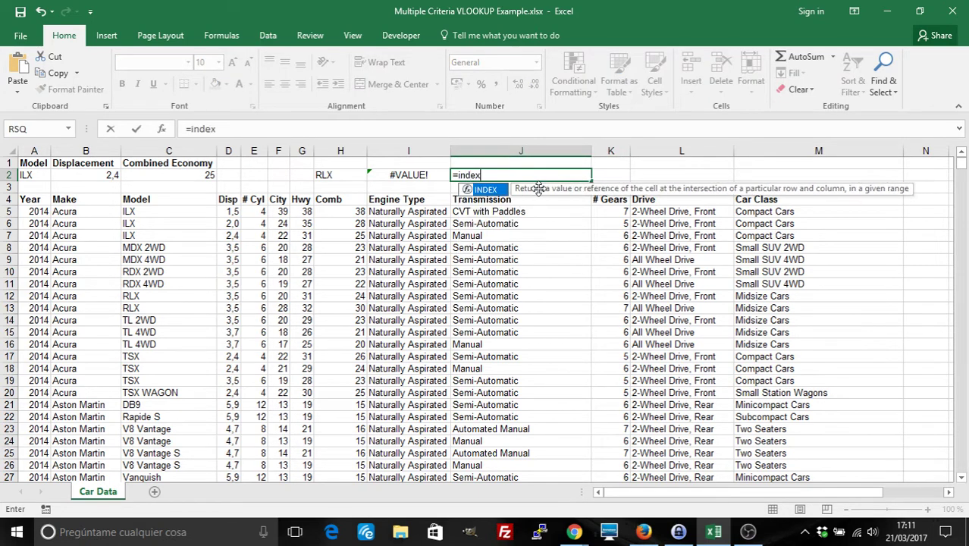
pyautogui.write('(c')
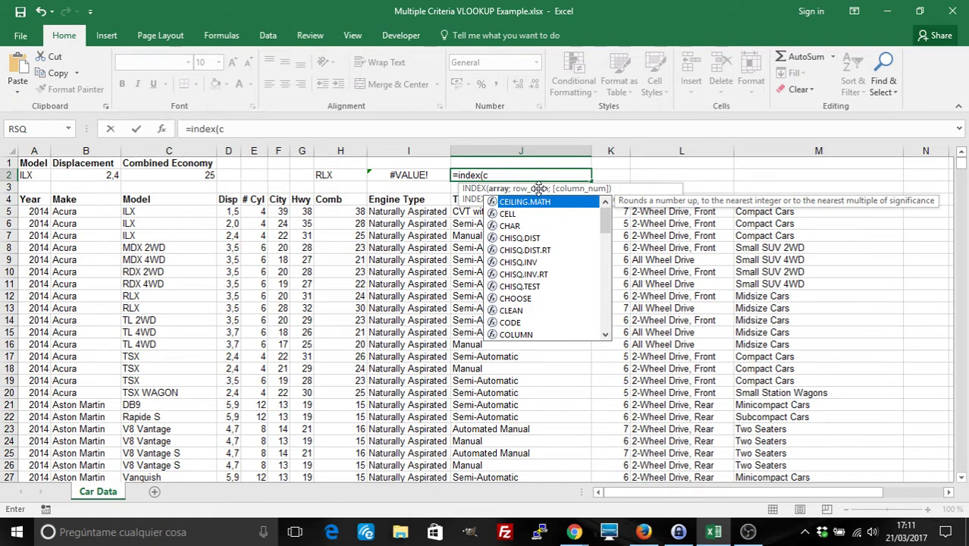
pyautogui.press('BackSpace')
pyautogui.write('C4:')
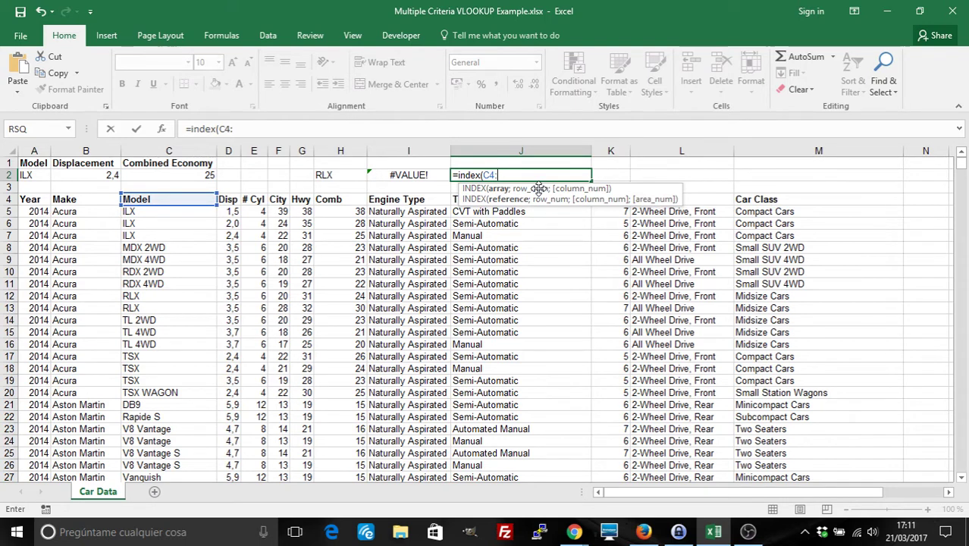
pyautogui.write('H')
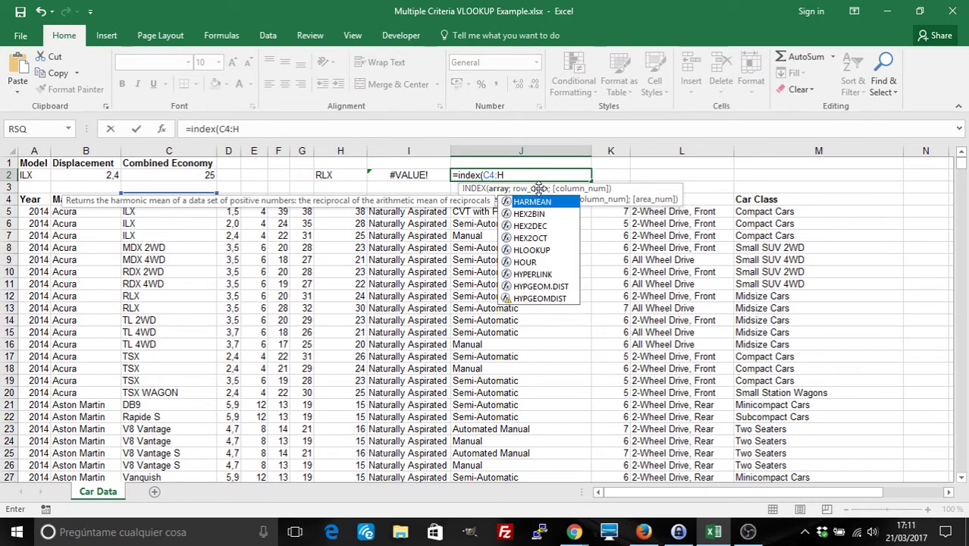
pyautogui.write('8')
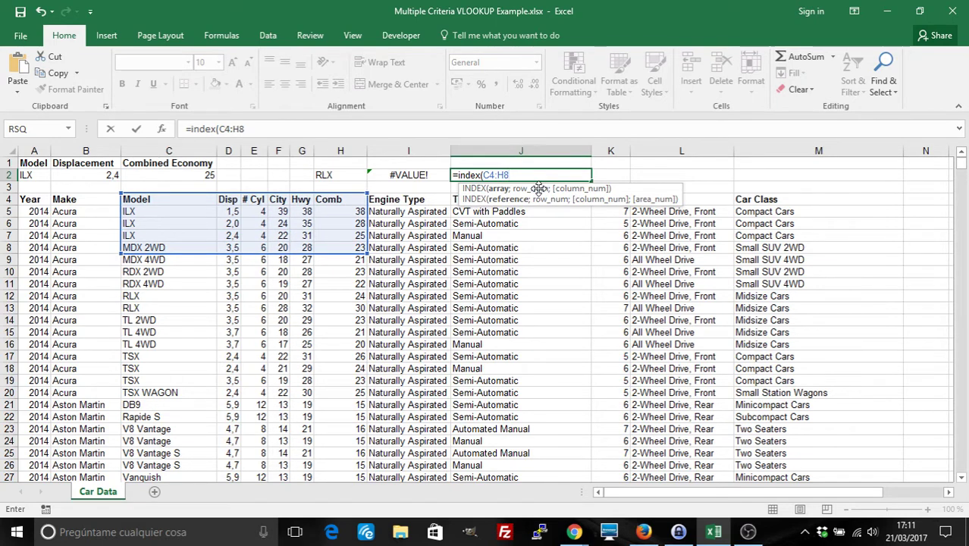
pyautogui.press('BackSpace')
pyautogui.write('100')
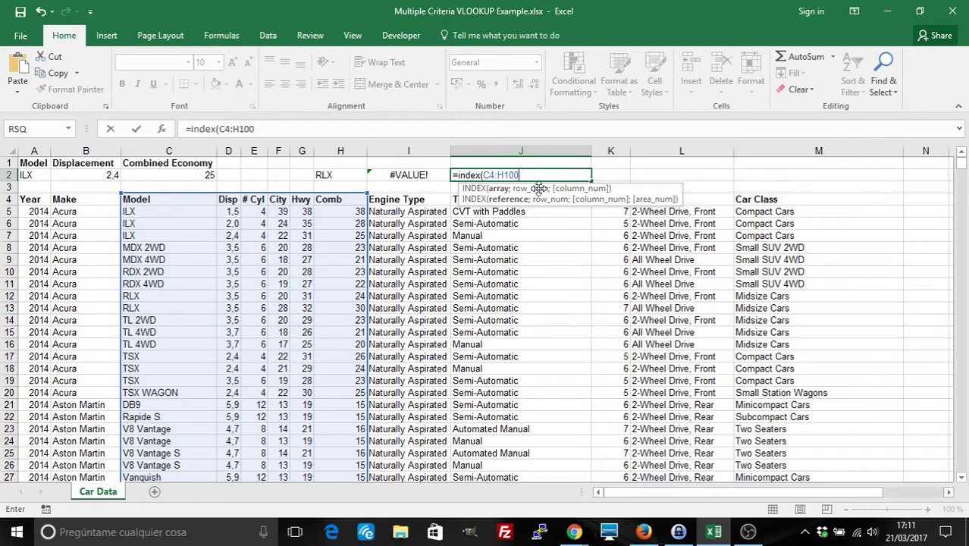
pyautogui.write(',')
pyautogui.press('BackSpace')
pyautogui.write(';')
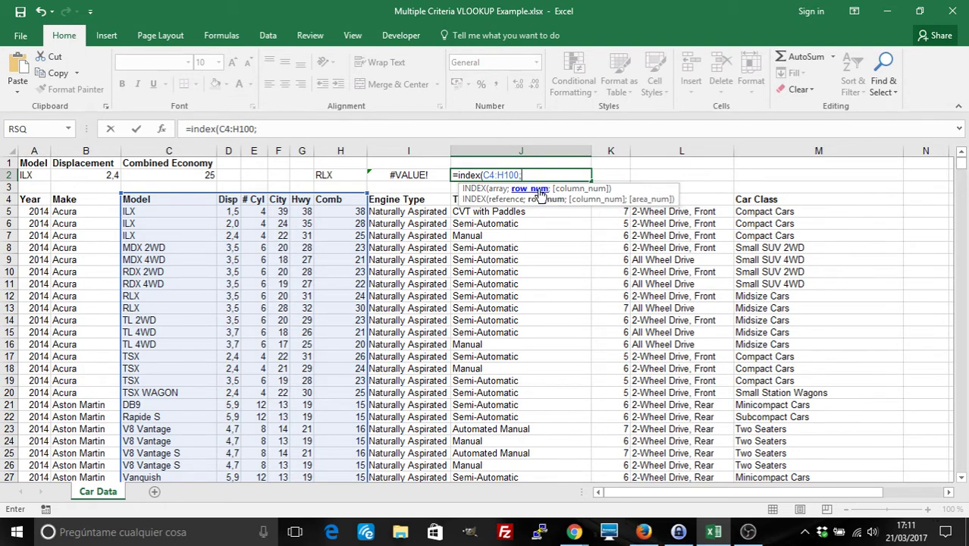
pyautogui.write('math')
pyautogui.press('BackSpace')
pyautogui.press('BackSpace')
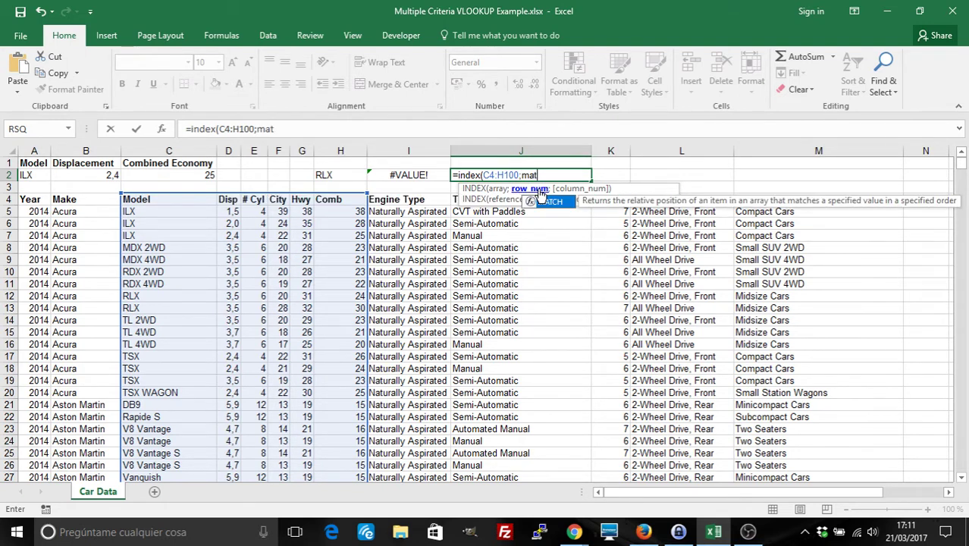
pyautogui.write('tch(')
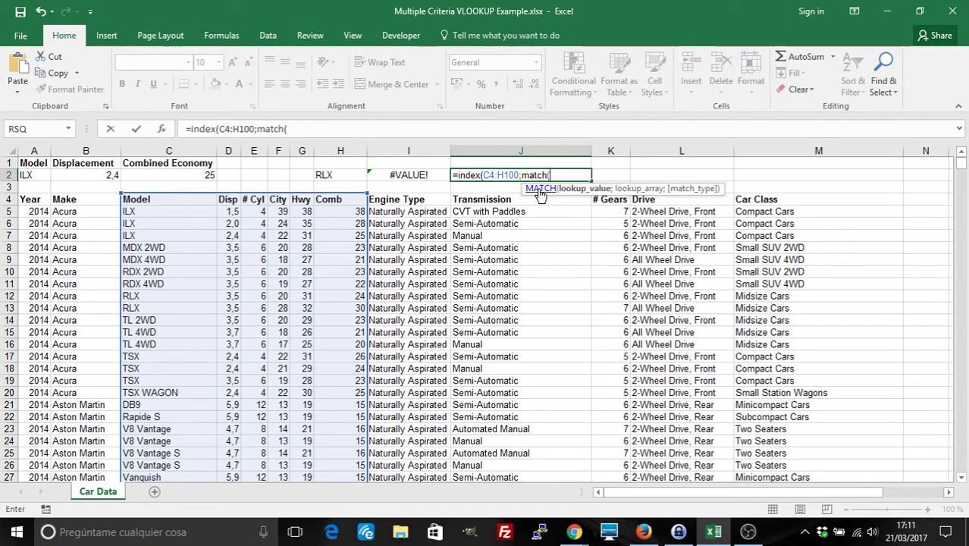
pyautogui.write('A2;')
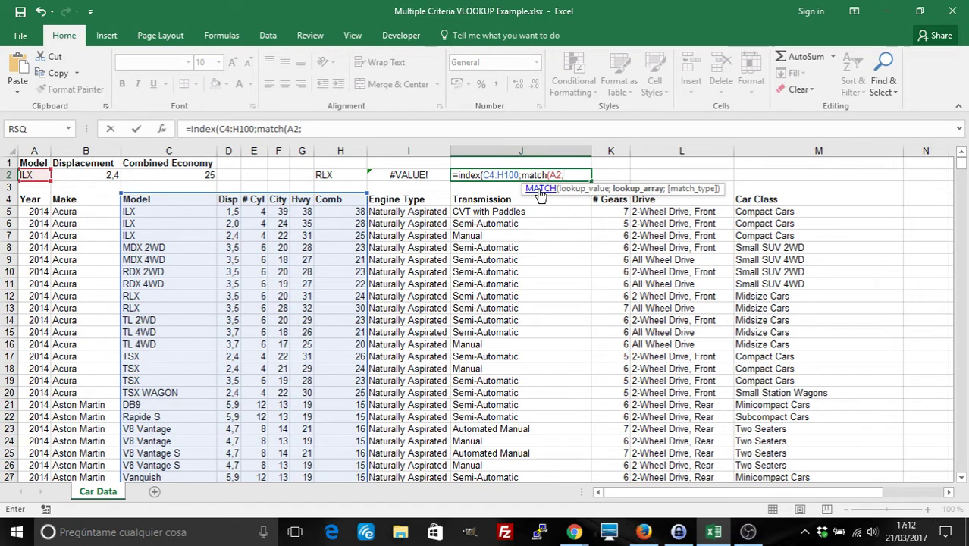
pyautogui.write('C')
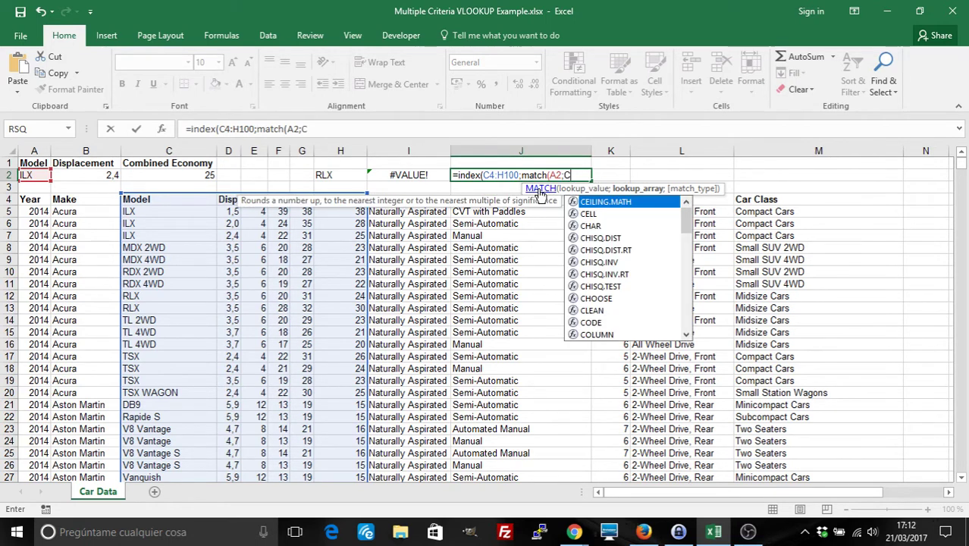
pyautogui.write('4:C')
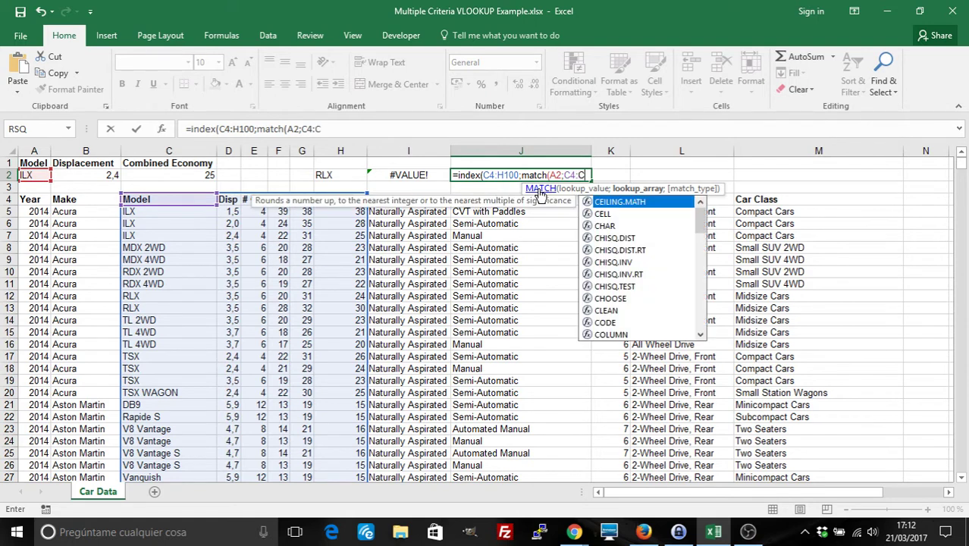
pyautogui.write('100')
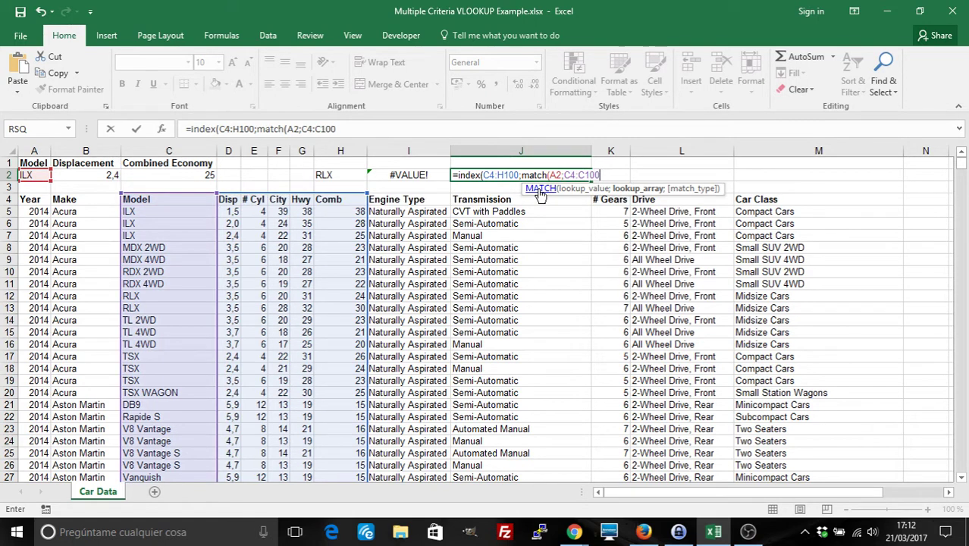
pyautogui.write(';')
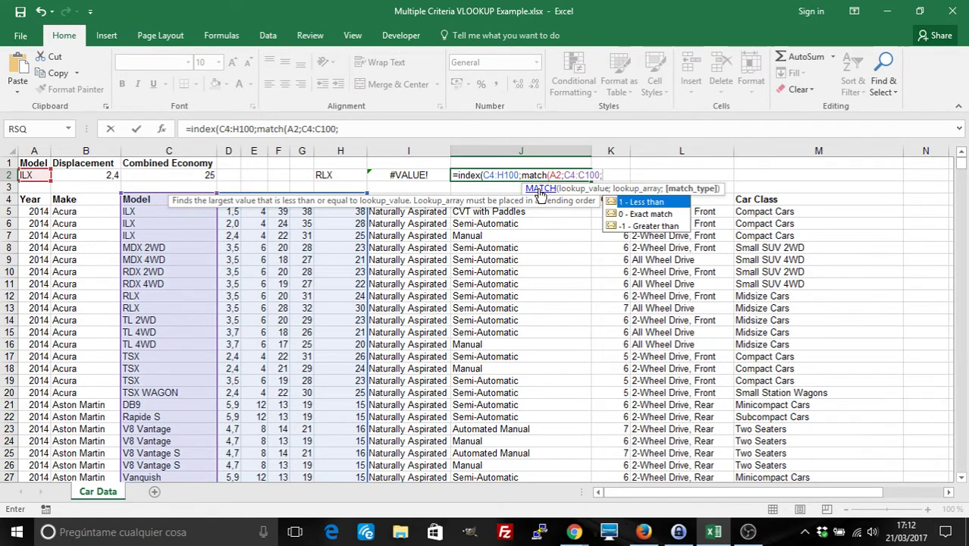
pyautogui.write('0)')
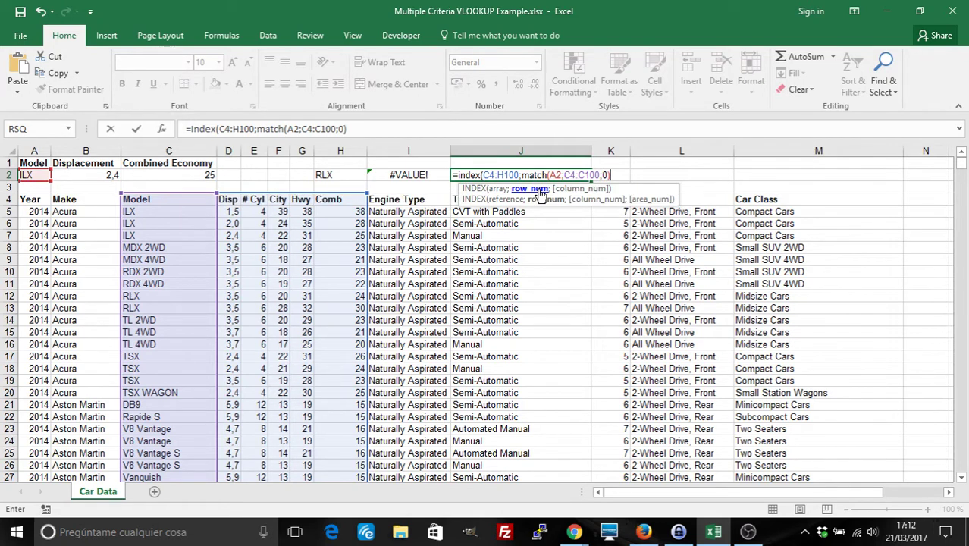
pyautogui.write(')')
pyautogui.press('Return')
pyautogui.press('Up')
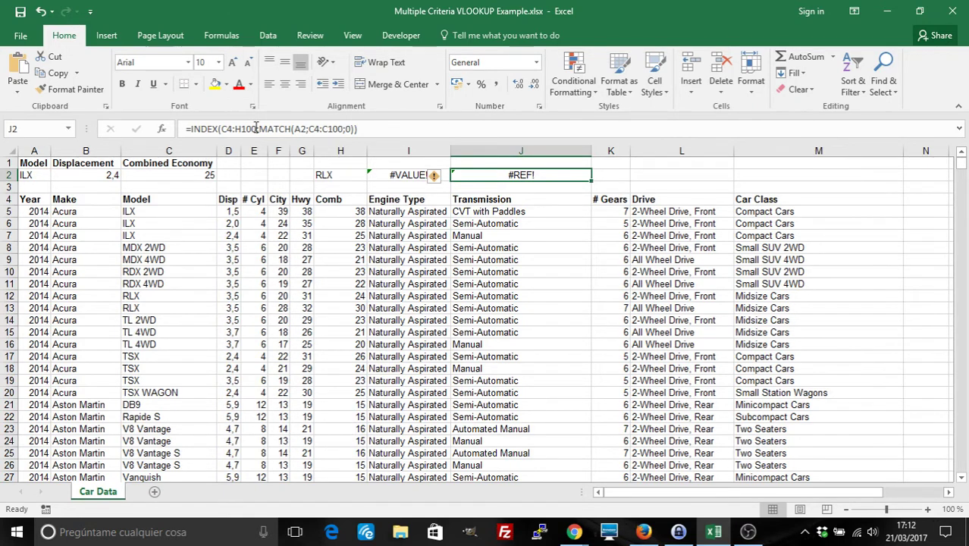
# Step through J2's formula, highlighting the C4:H100 range and the MATCH argument.
pyautogui.click(342, 129)
pyautogui.click(247, 129)
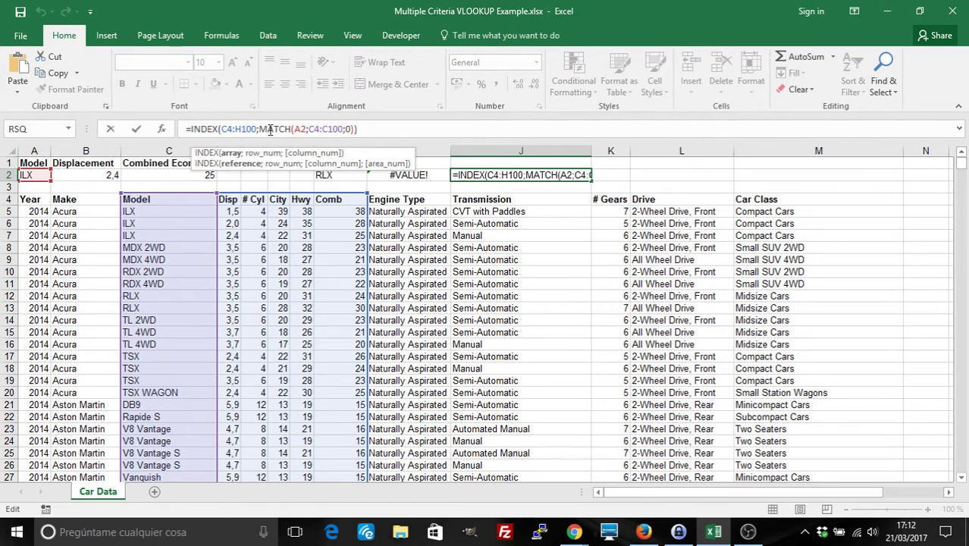
pyautogui.moveTo(257, 129); pyautogui.dragTo(223, 129)
pyautogui.click(237, 129)
pyautogui.click(266, 129)
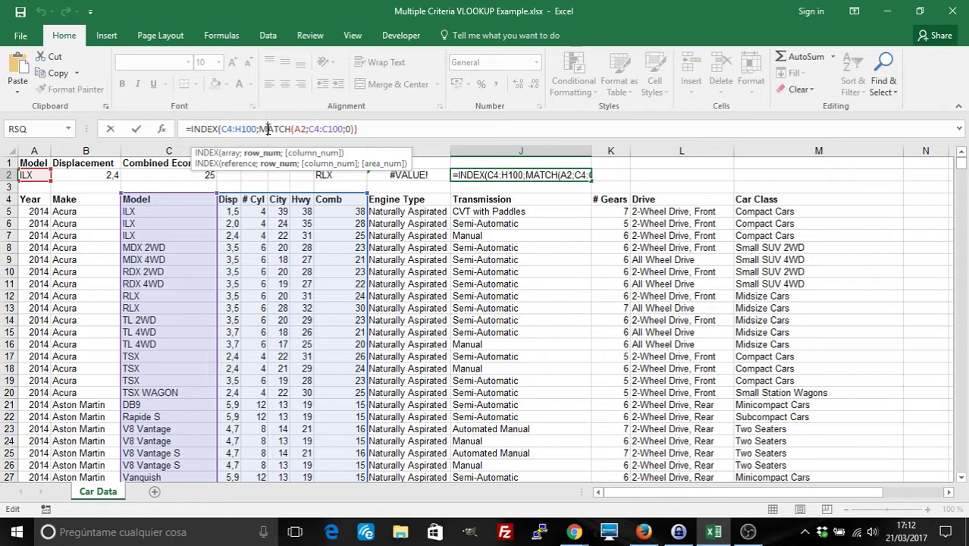
pyautogui.click(231, 129)
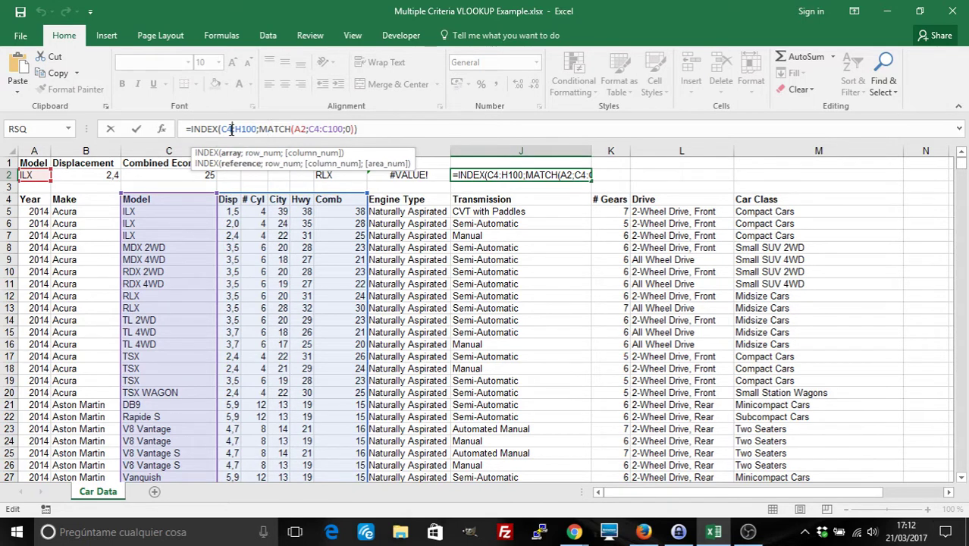
pyautogui.click(271, 129)
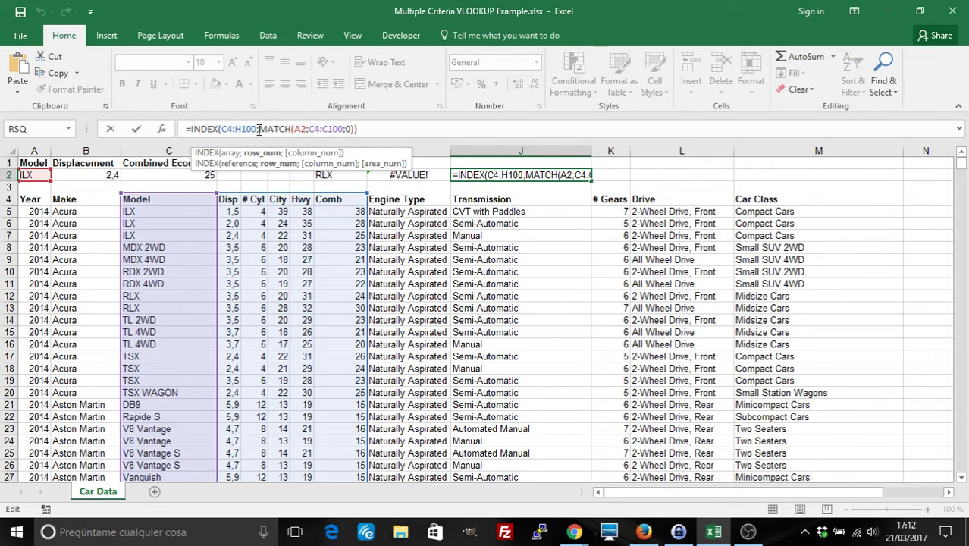
pyautogui.click(334, 129)
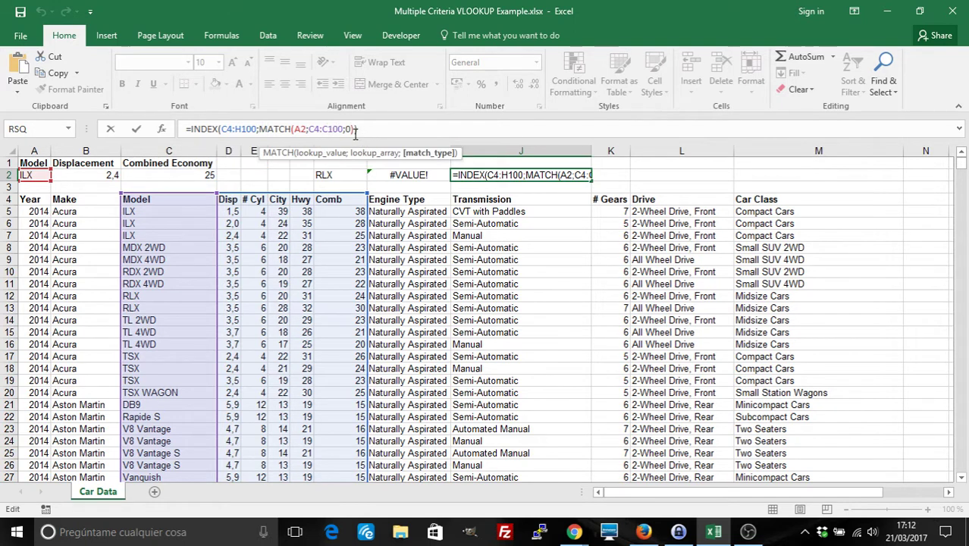
# Add 6 as INDEX's column argument so J2 shows the ILX's combined economy 38.
pyautogui.click(355, 129)
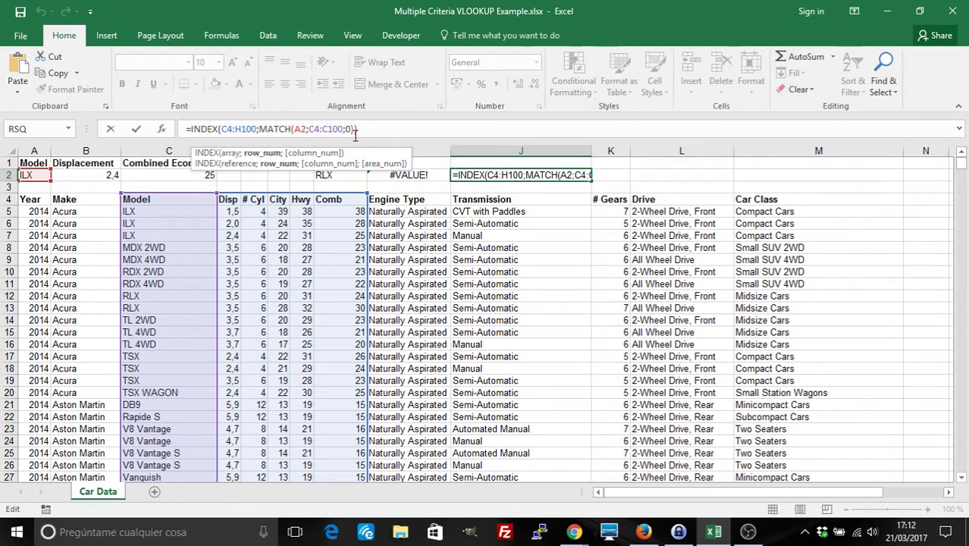
pyautogui.write(';')
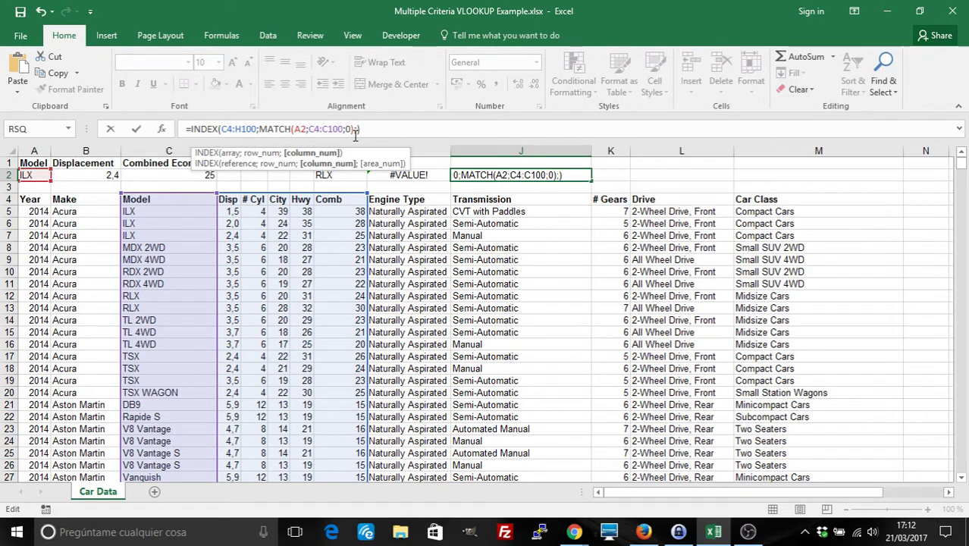
pyautogui.write('6')
pyautogui.press('Return')
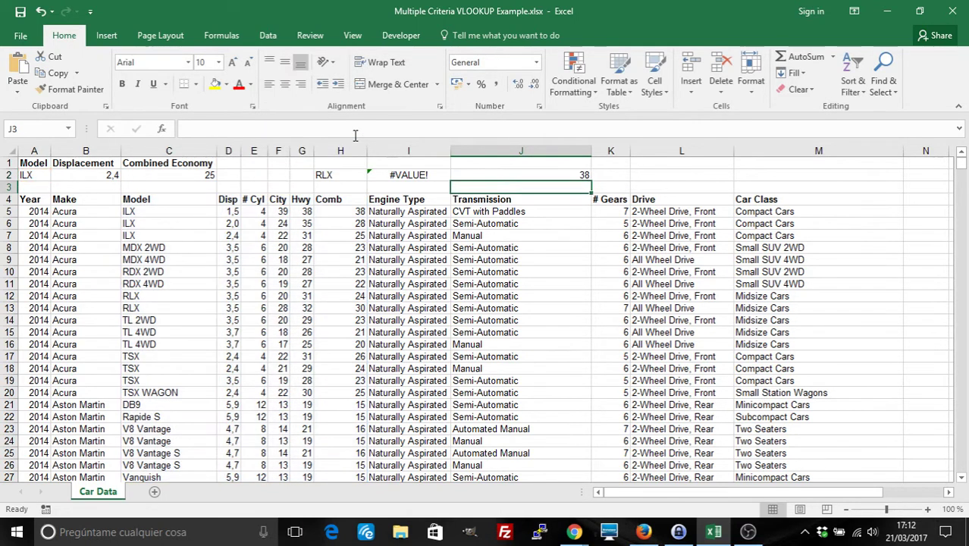
pyautogui.click(501, 176)
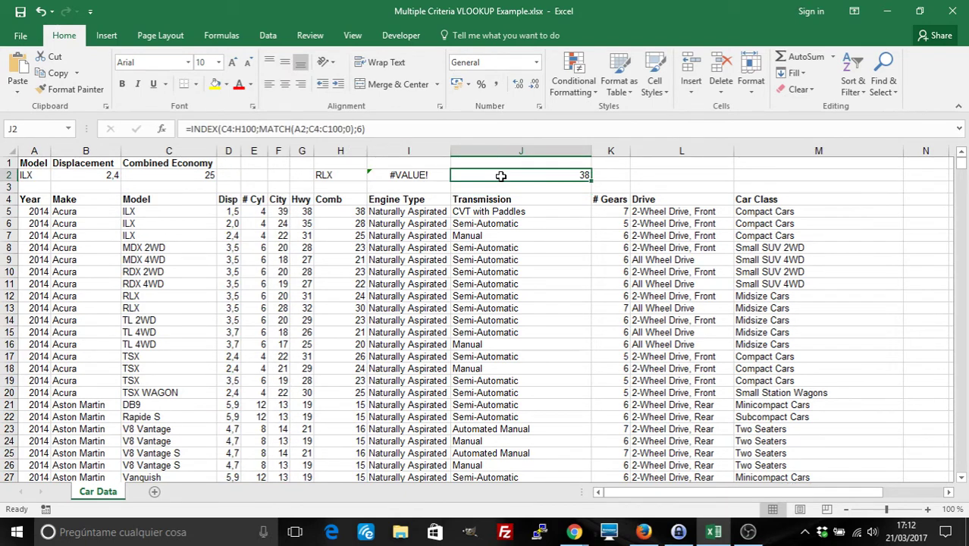
pyautogui.click(222, 129)
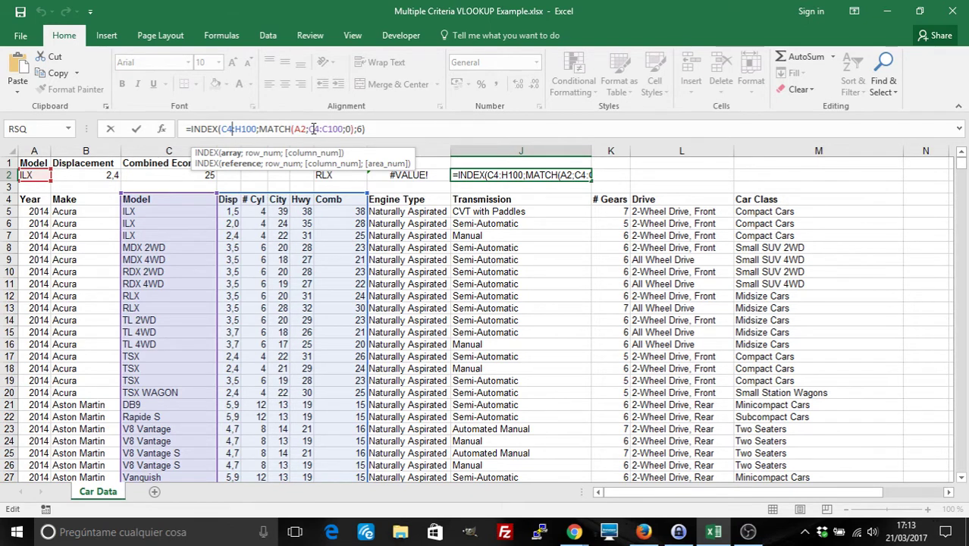
# Change J2's INDEX range to A4:H100 with column 2, so it returns Acura.
pyautogui.click(218, 129)
pyautogui.write('A')
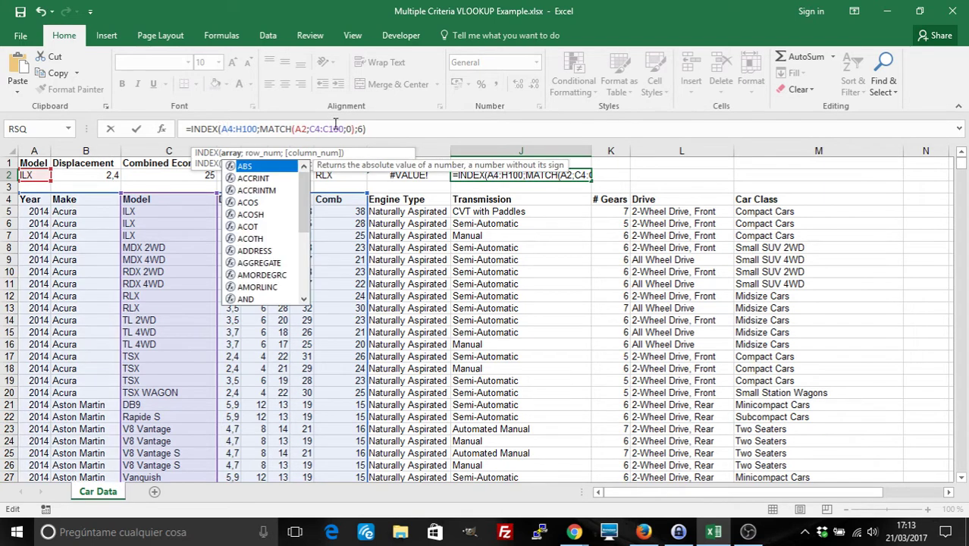
pyautogui.click(362, 130)
pyautogui.write(')')
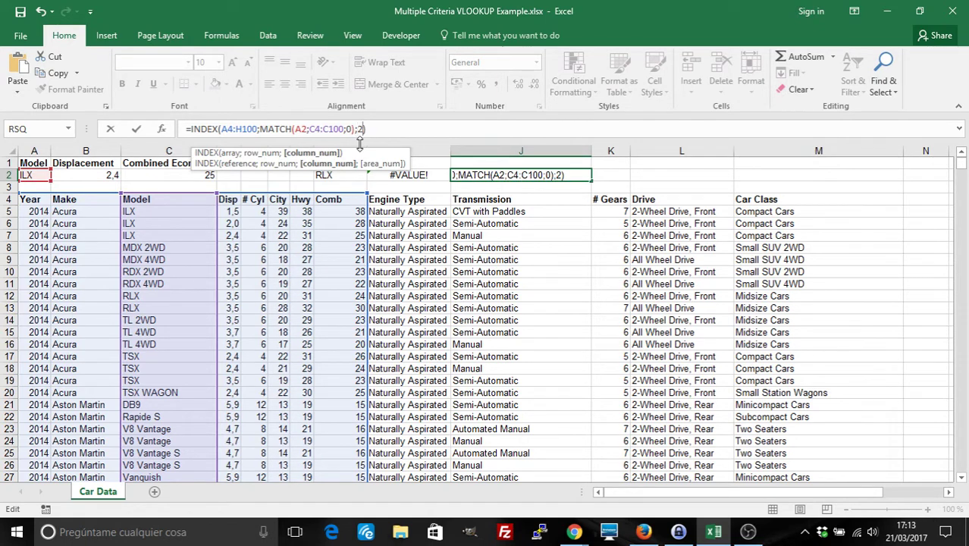
pyautogui.press('Return')
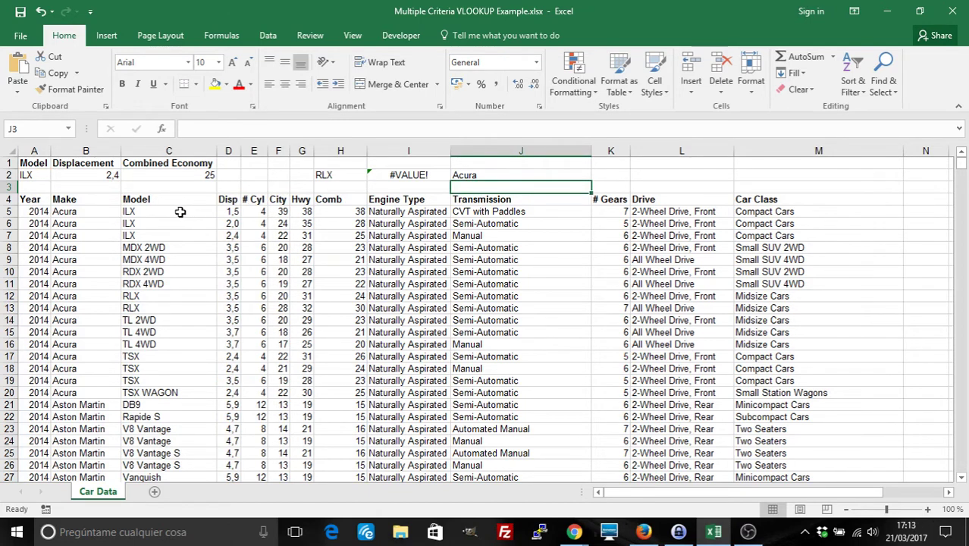
pyautogui.click(491, 173)
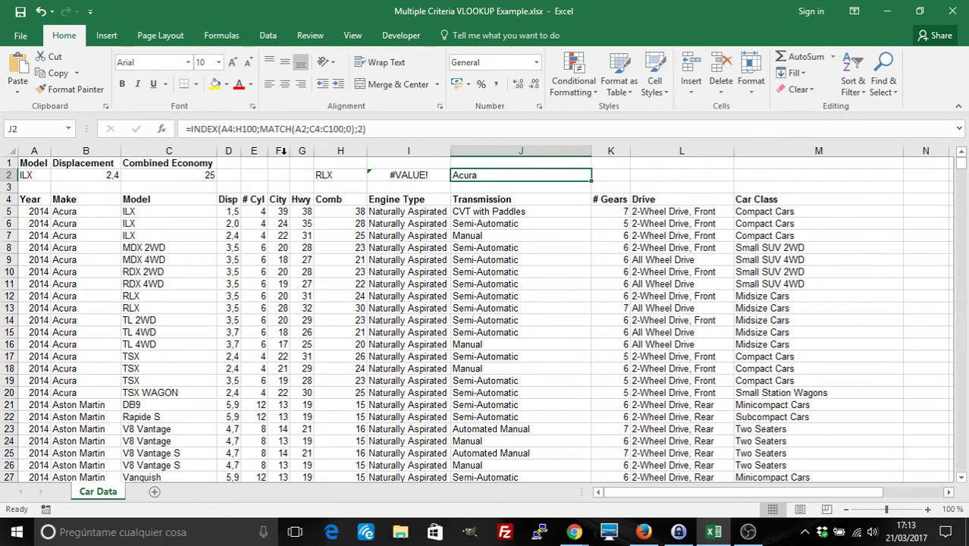
pyautogui.click(243, 129)
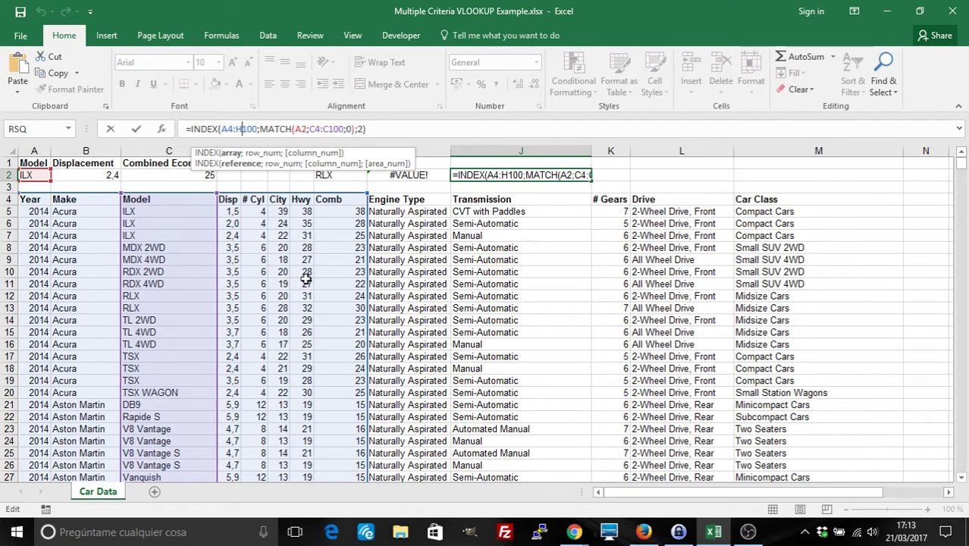
pyautogui.hotkey('ctrl', 'Return')
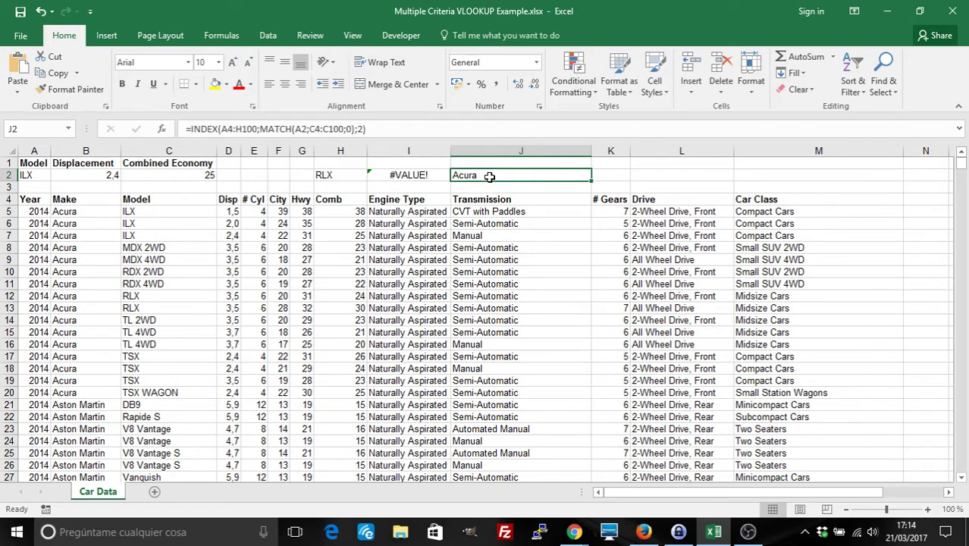
# Clear H2, then open I2's formula, pointing out the C4:H1159 range and MATCH row argument.
pyautogui.click(334, 175)
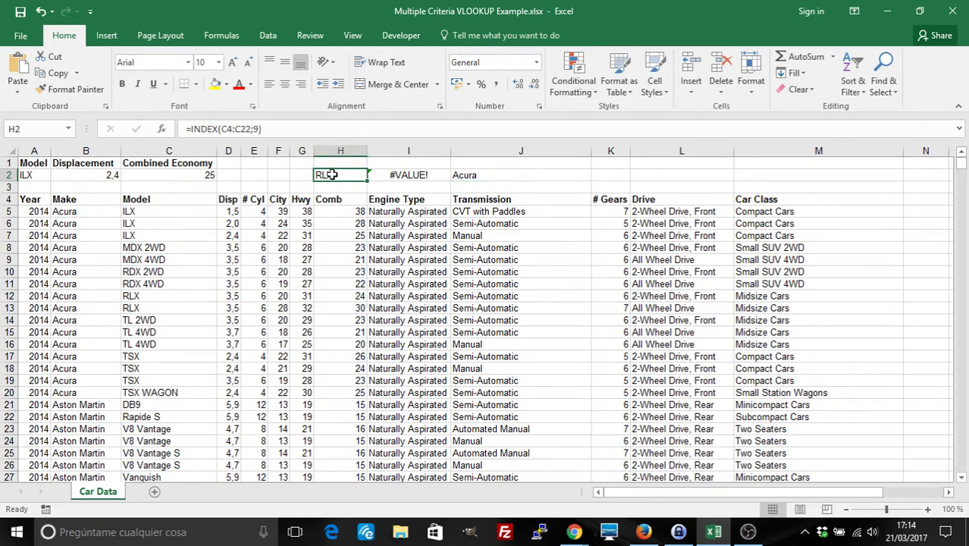
pyautogui.press('Delete')
pyautogui.click(400, 175)
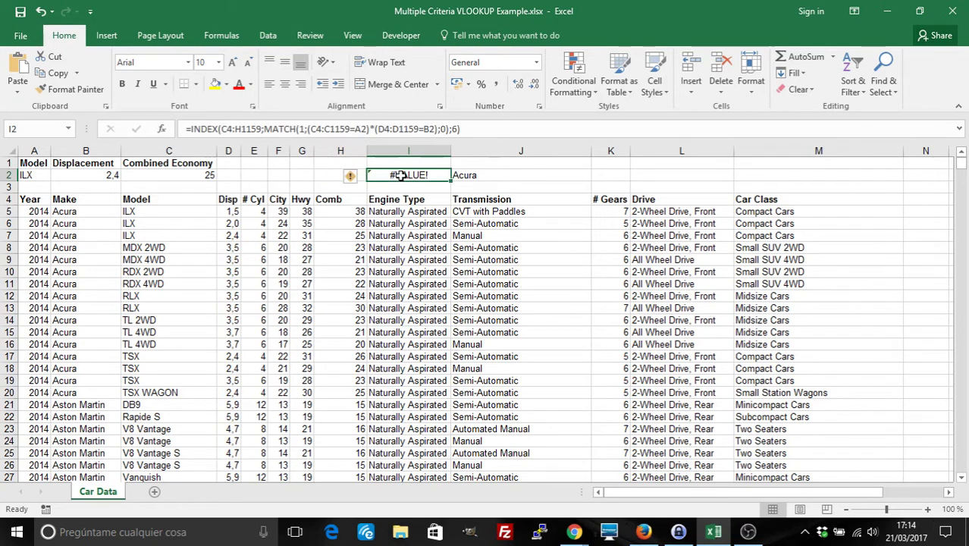
pyautogui.click(215, 127)
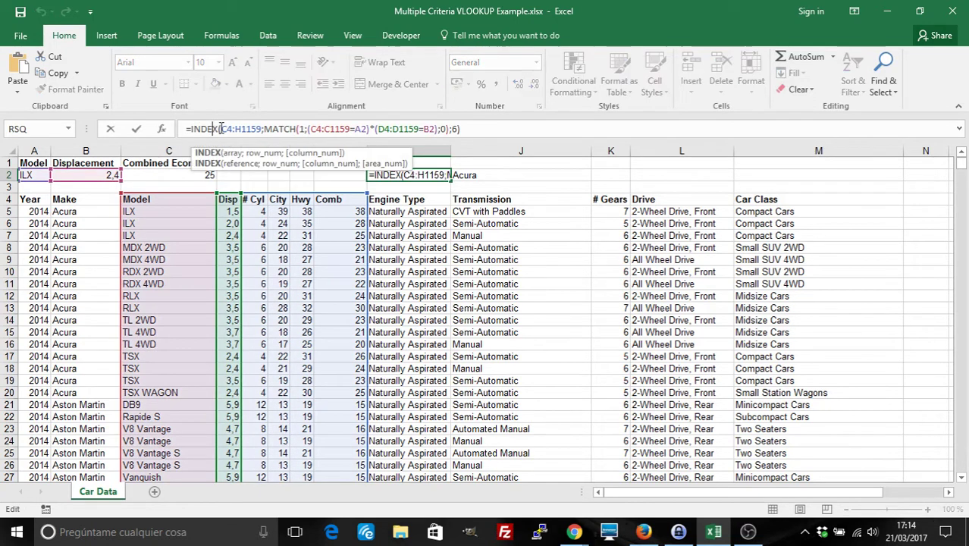
pyautogui.click(232, 129)
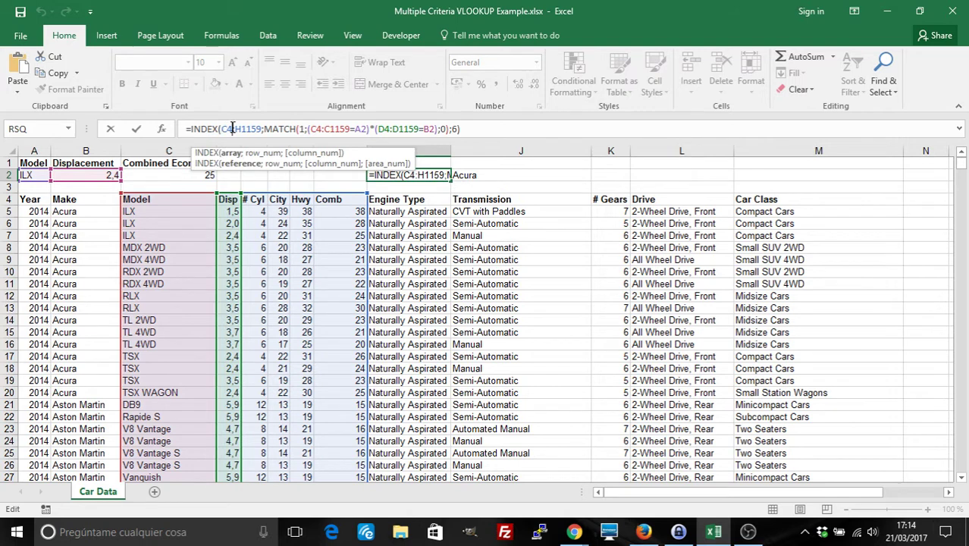
pyautogui.click(273, 129)
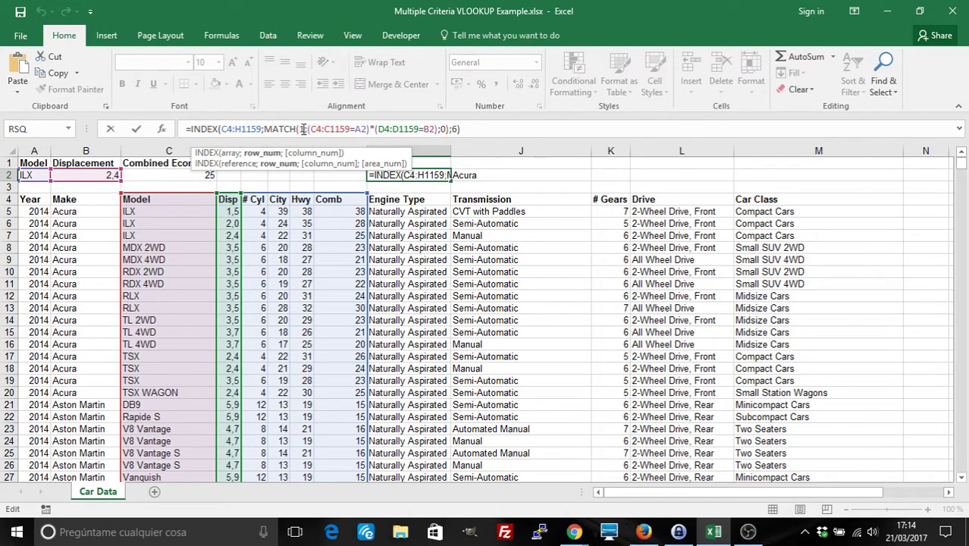
# Walk through MATCH's lookup value 1, the model range and both lookup-array criteria.
pyautogui.click(303, 129)
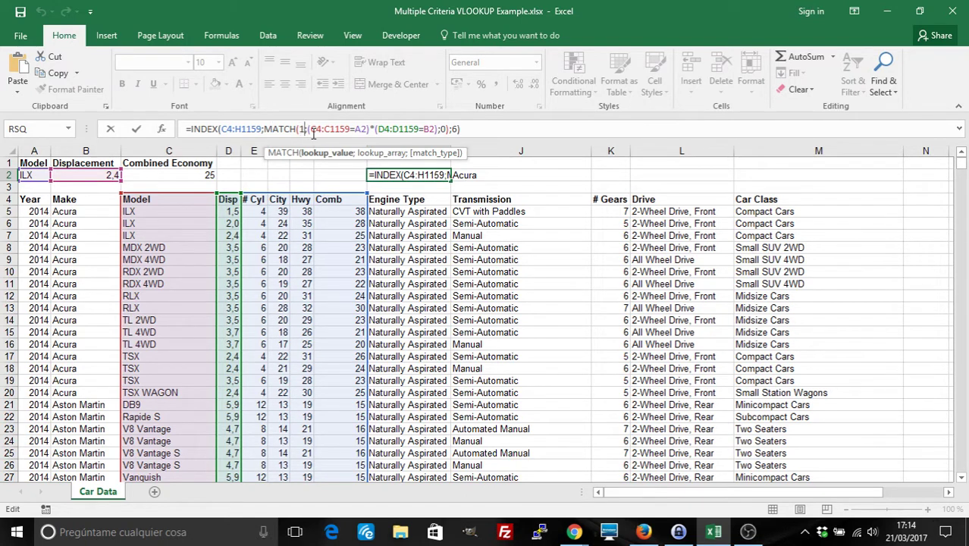
pyautogui.click(320, 129)
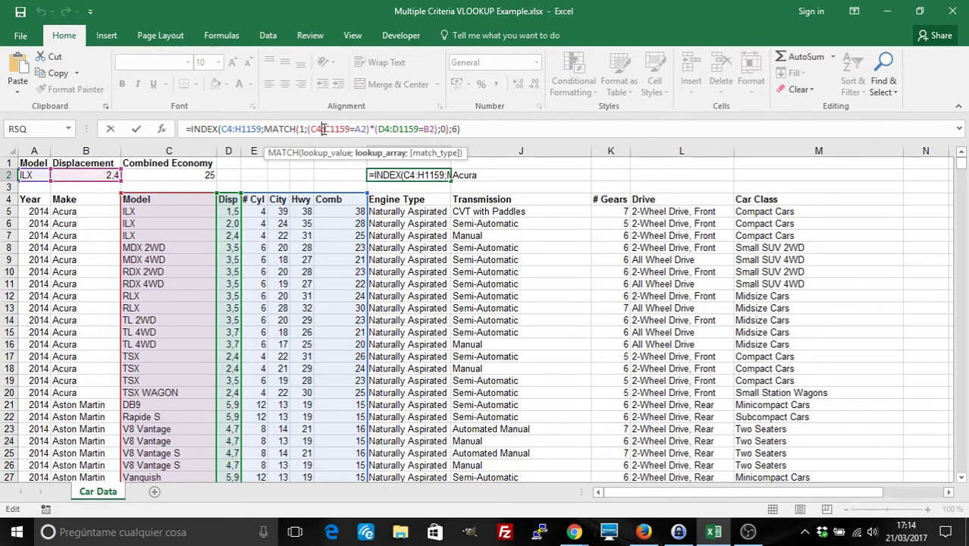
pyautogui.click(303, 129)
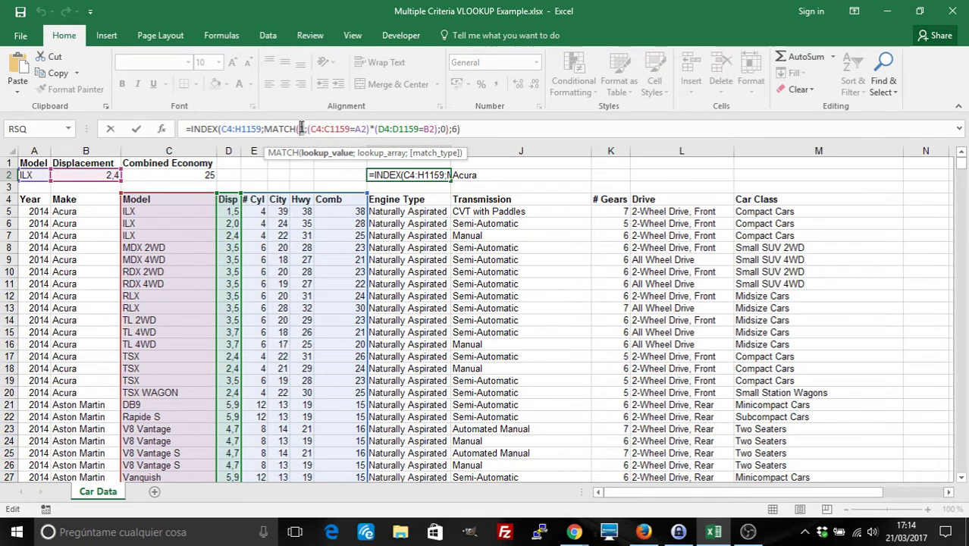
pyautogui.write('0)')
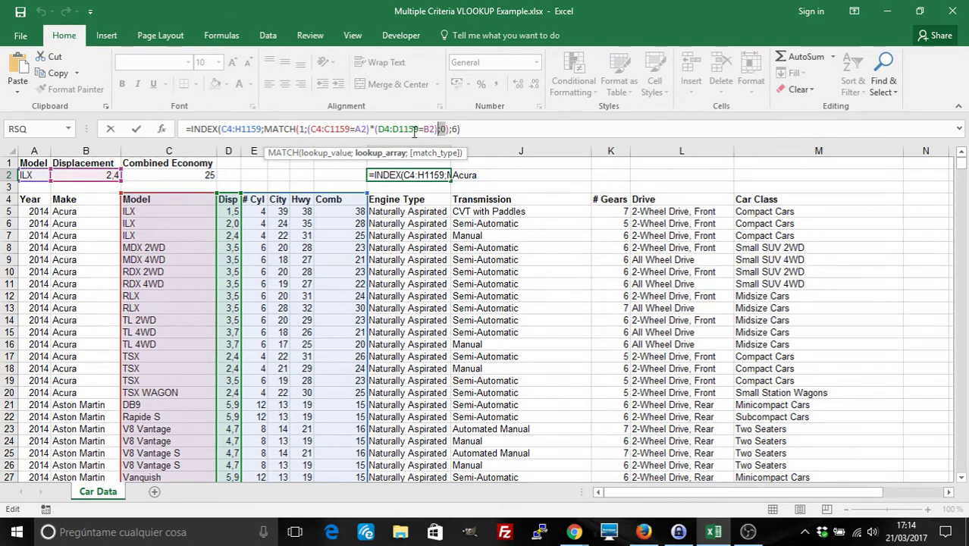
pyautogui.click(342, 129)
pyautogui.click(300, 129)
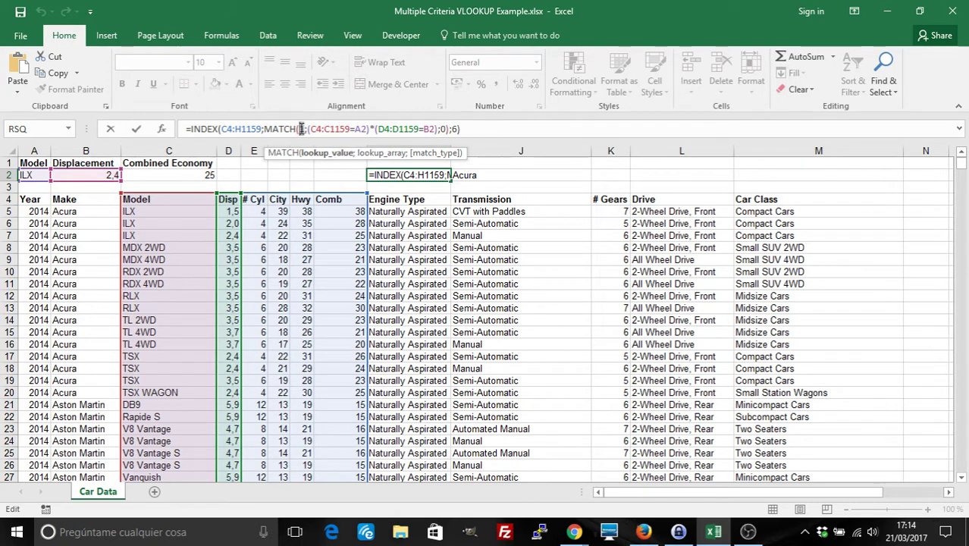
pyautogui.click(308, 129)
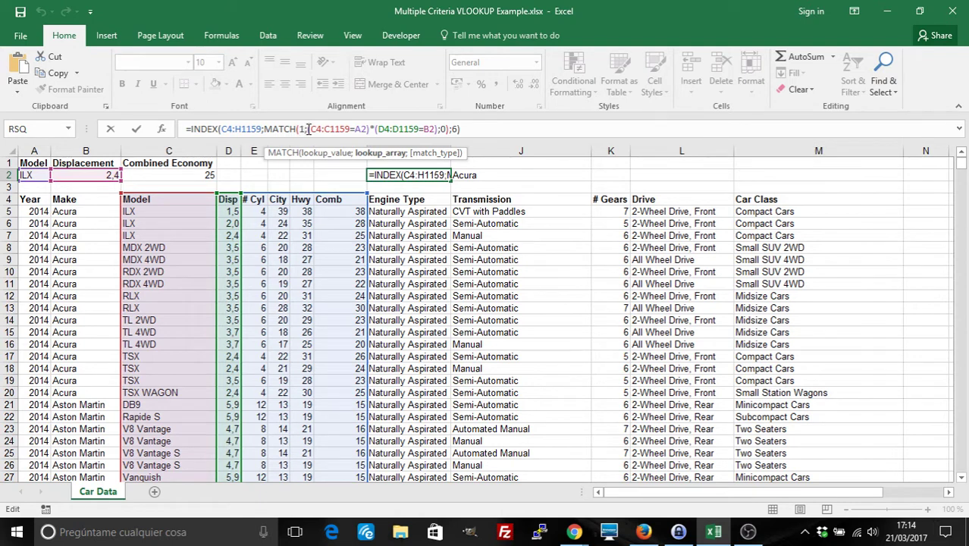
pyautogui.moveTo(308, 129); pyautogui.dragTo(436, 129)
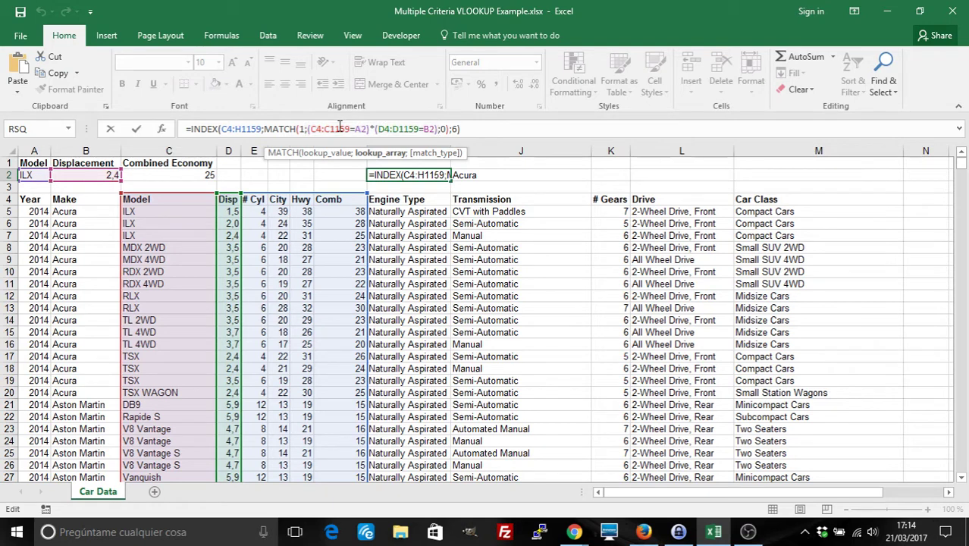
pyautogui.click(339, 129)
pyautogui.moveTo(308, 129); pyautogui.dragTo(365, 129)
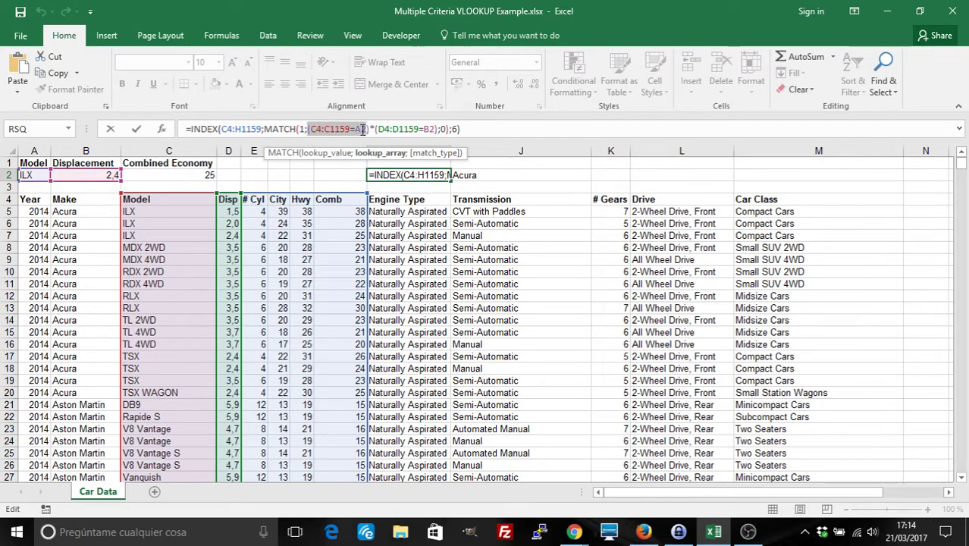
pyautogui.click(387, 130)
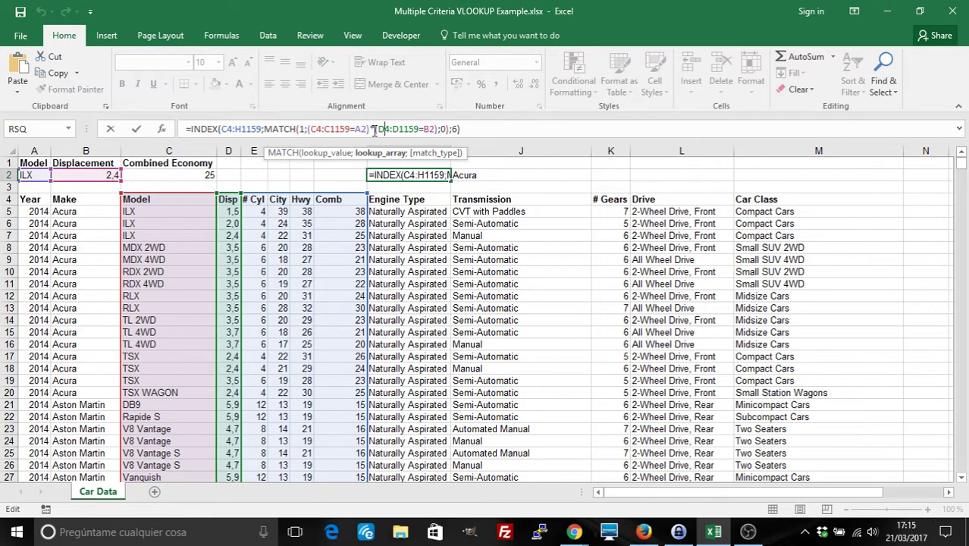
pyautogui.doubleClick(300, 128)
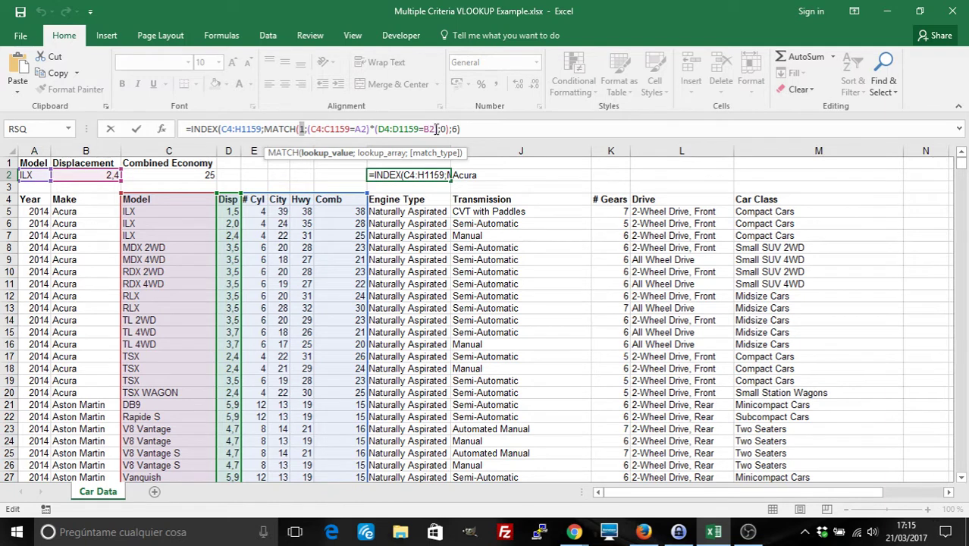
pyautogui.click(330, 129)
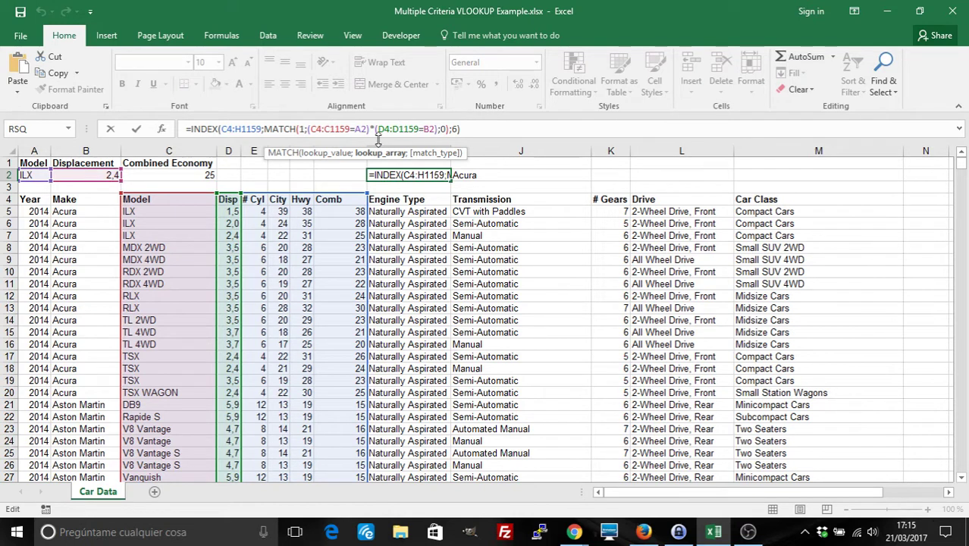
pyautogui.click(443, 130)
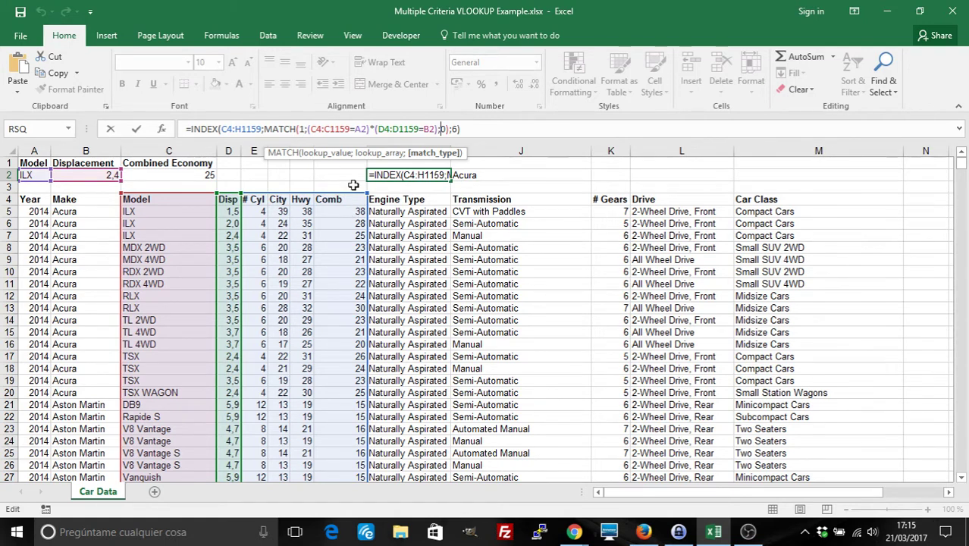
pyautogui.click(476, 129)
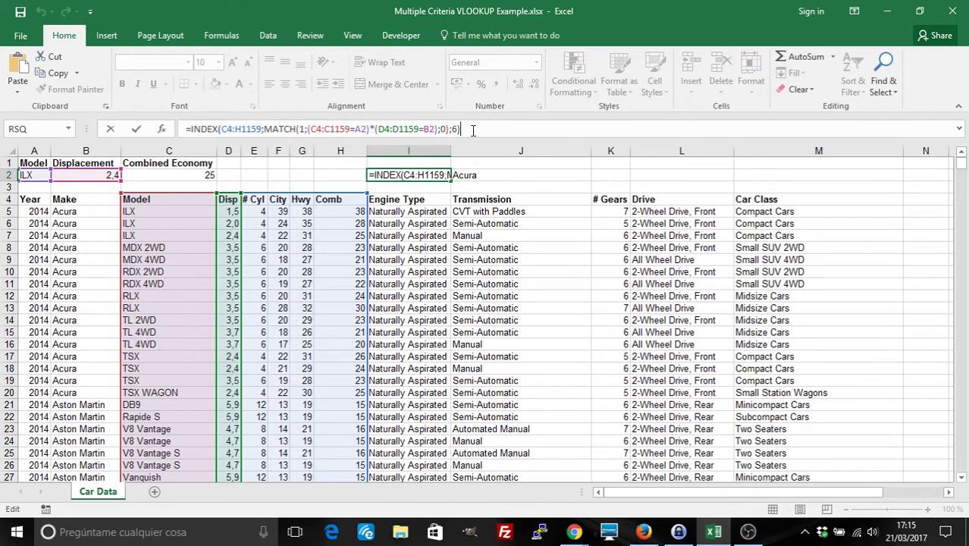
# Re-enter I2's formula with Ctrl+Shift+Enter so it returns 25, matching the 2.4 ILX row.
pyautogui.press('Return')
pyautogui.press('Up')
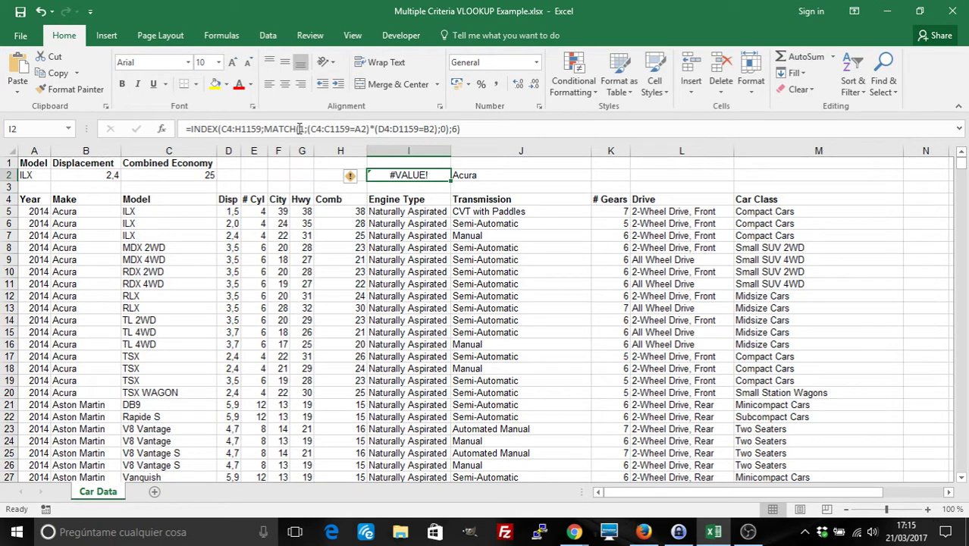
pyautogui.click(468, 129)
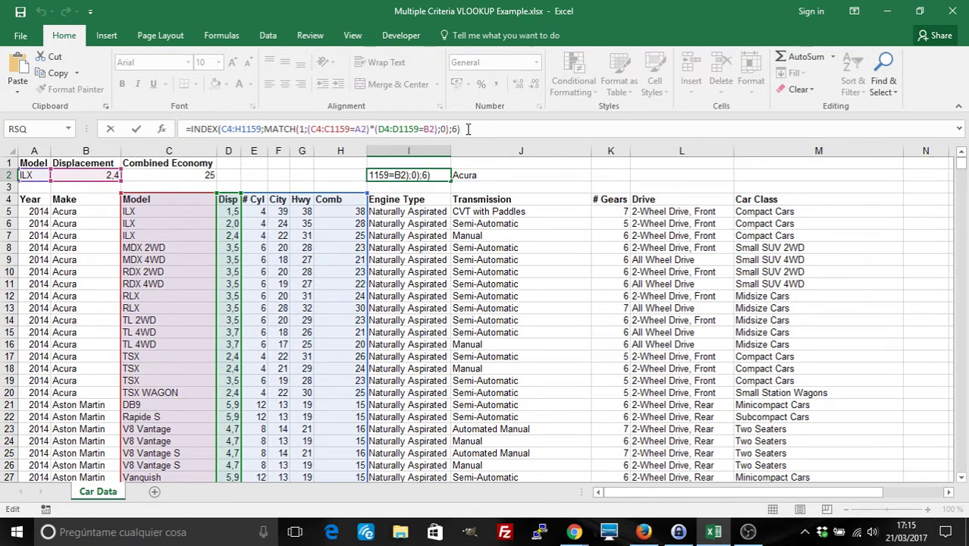
pyautogui.hotkey('ctrl', 'shift', 'Return')
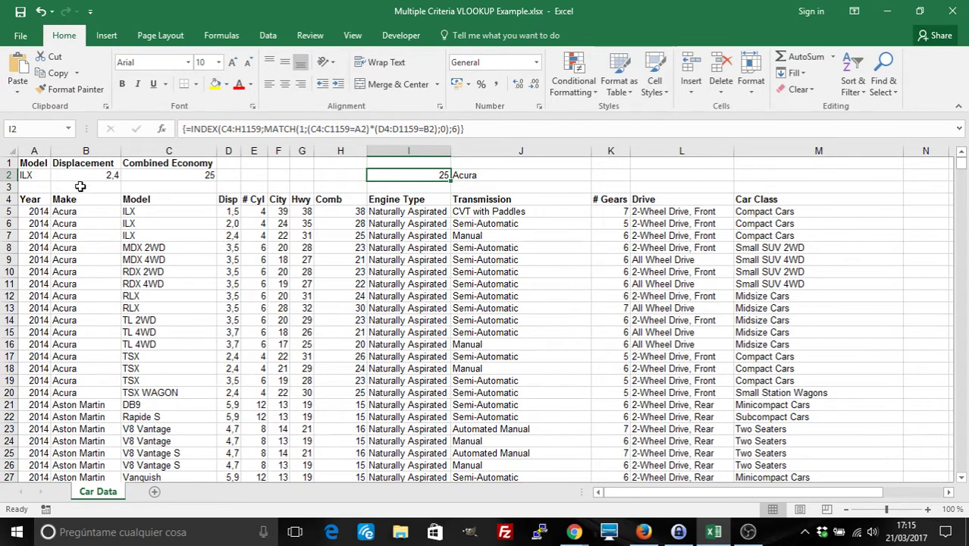
pyautogui.click(302, 236)
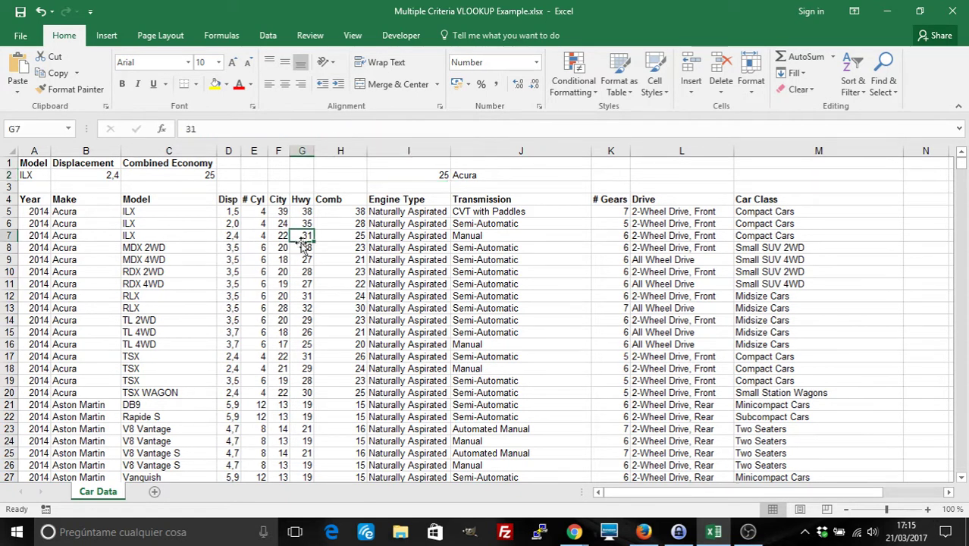
pyautogui.click(318, 237)
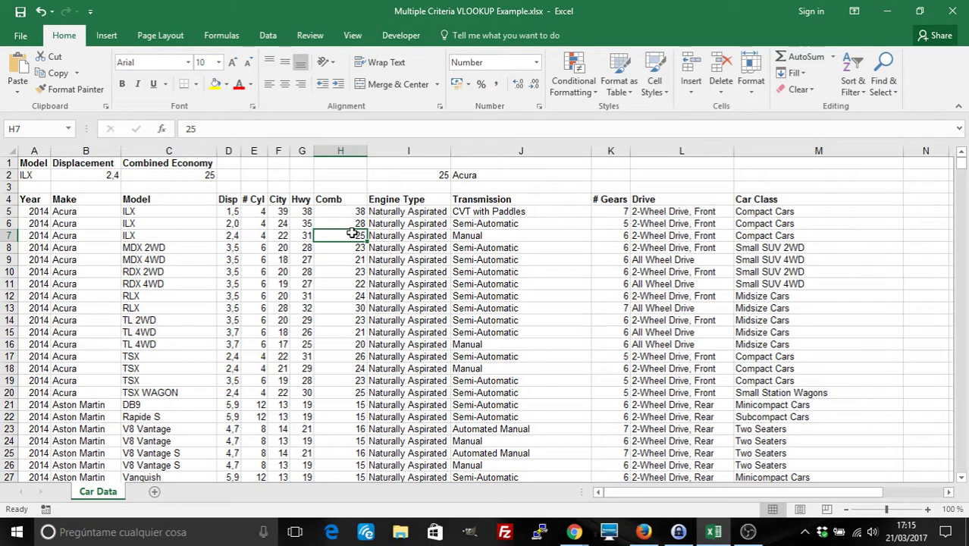
pyautogui.click(427, 176)
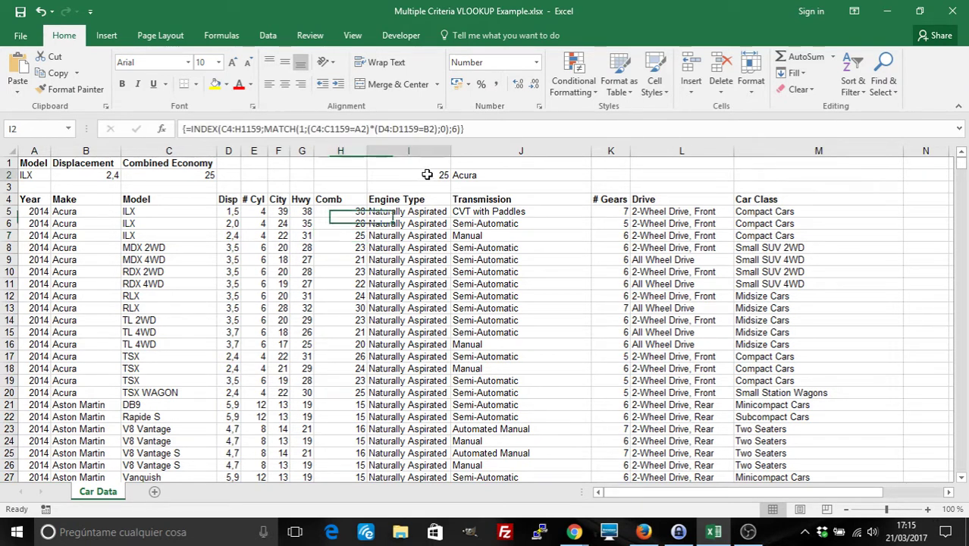
# Highlight I2's range C4:H1159, the model and displacement criteria, and column number 6.
pyautogui.click(236, 130)
pyautogui.moveTo(262, 129); pyautogui.dragTo(223, 129)
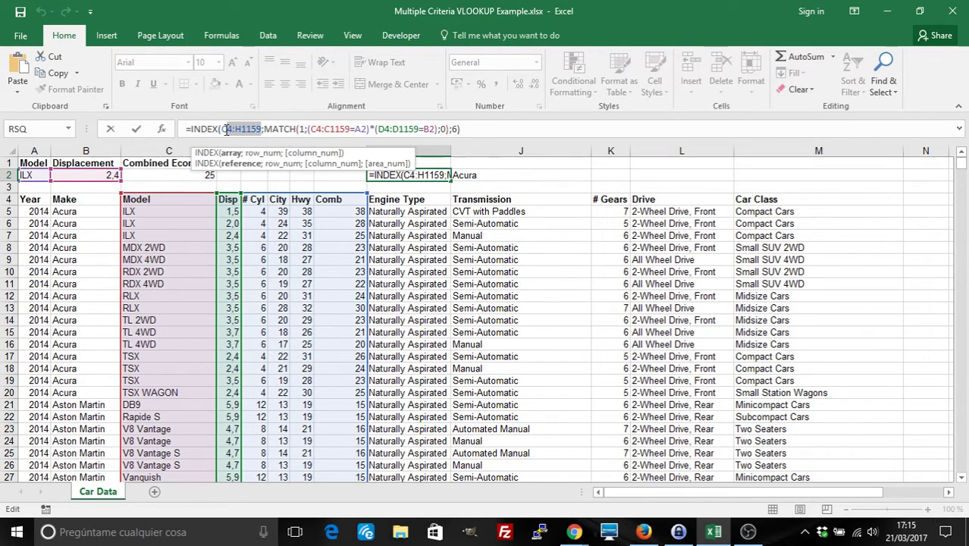
pyautogui.press('Right')
pyautogui.write(';')
pyautogui.moveTo(307, 129); pyautogui.dragTo(437, 129)
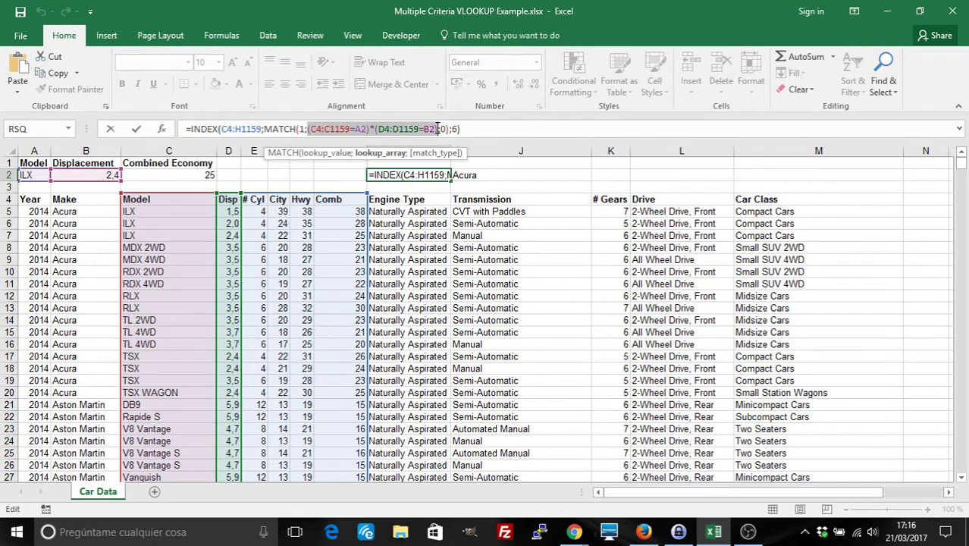
pyautogui.click(453, 129)
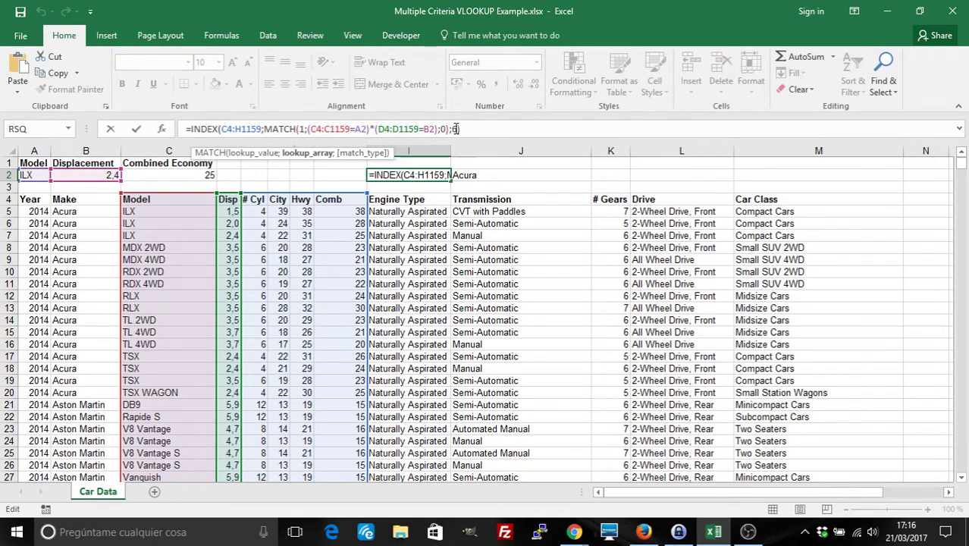
pyautogui.write(';6')
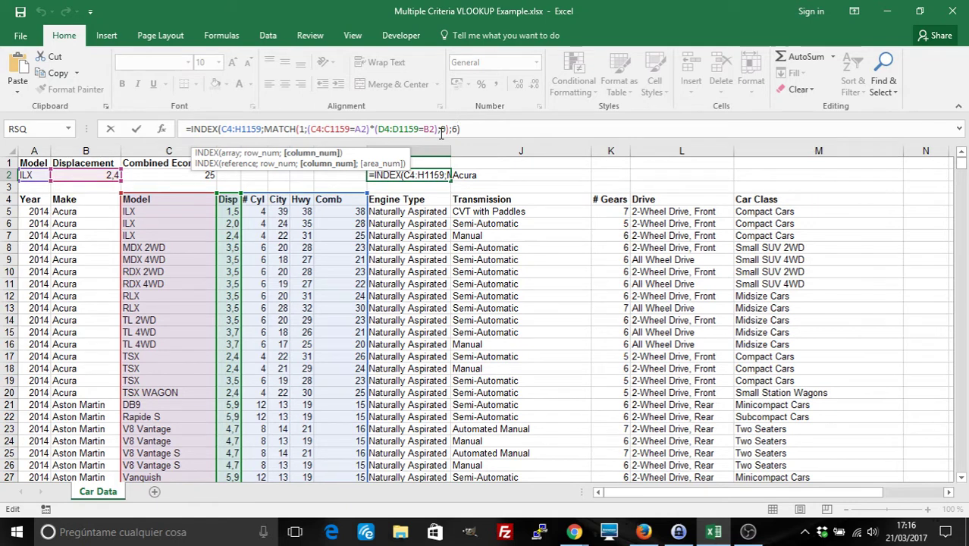
pyautogui.click(467, 129)
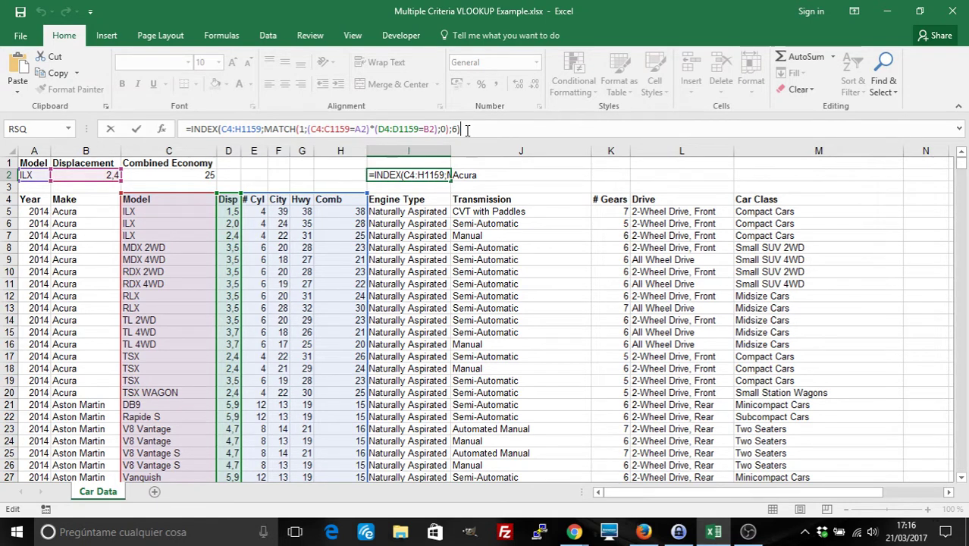